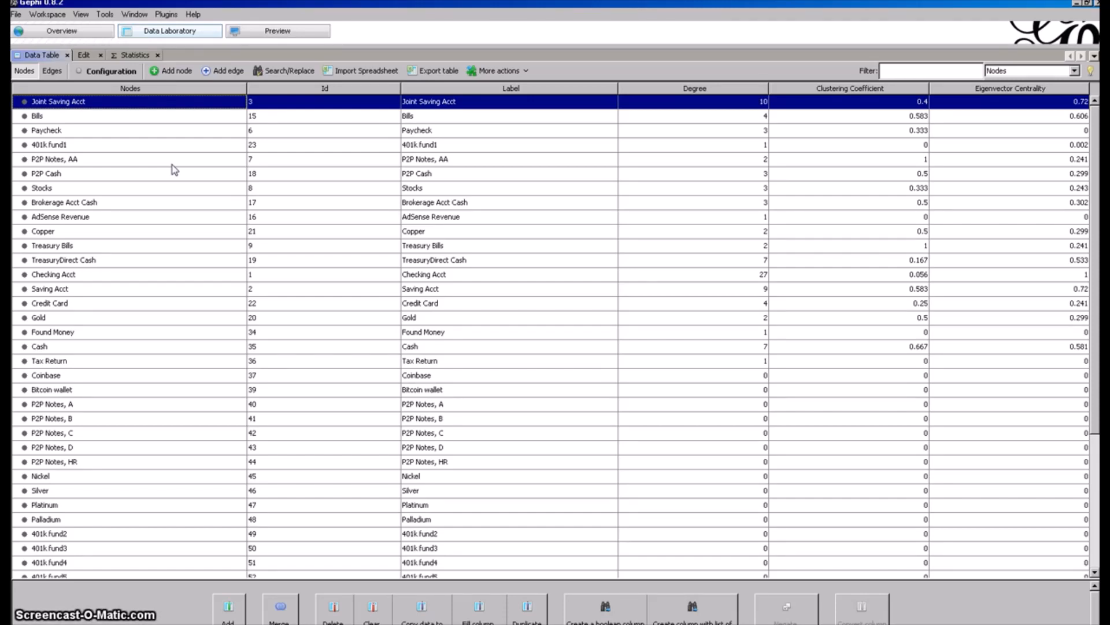
Examine the node rows for Gold, Paycheck, Stocks, Copper, Treasury Bills, the checking and saving accounts, Credit Card and Cash.
{"action": "left_click_drag", "start_coordinate": [173, 165], "coordinate": [161, 317]}
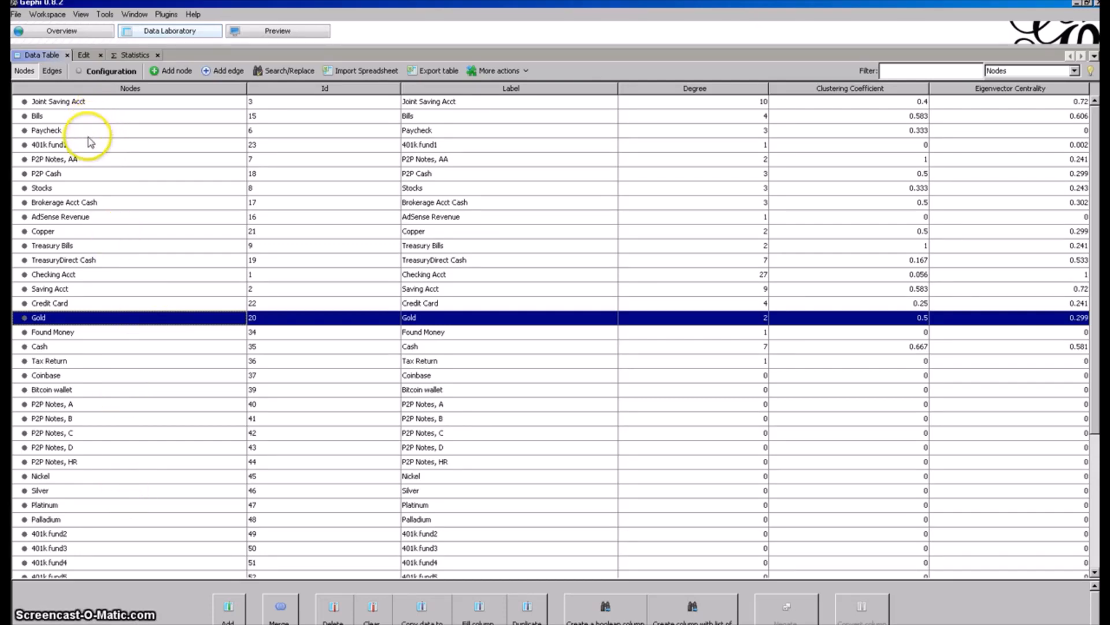
{"action": "left_click", "coordinate": [74, 131]}
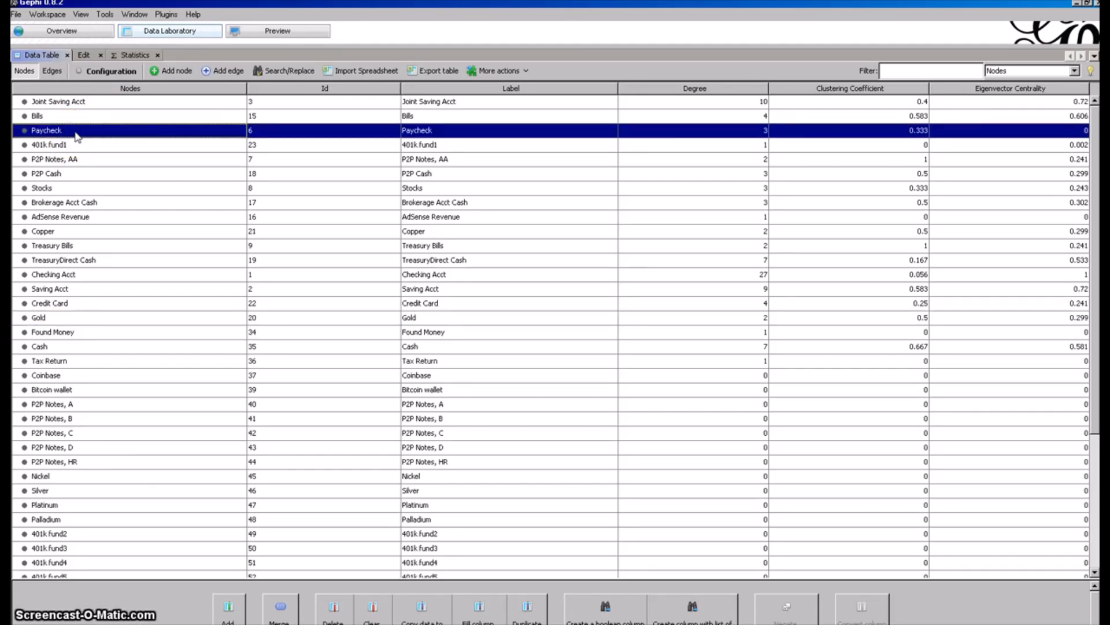
{"action": "left_click", "coordinate": [96, 192]}
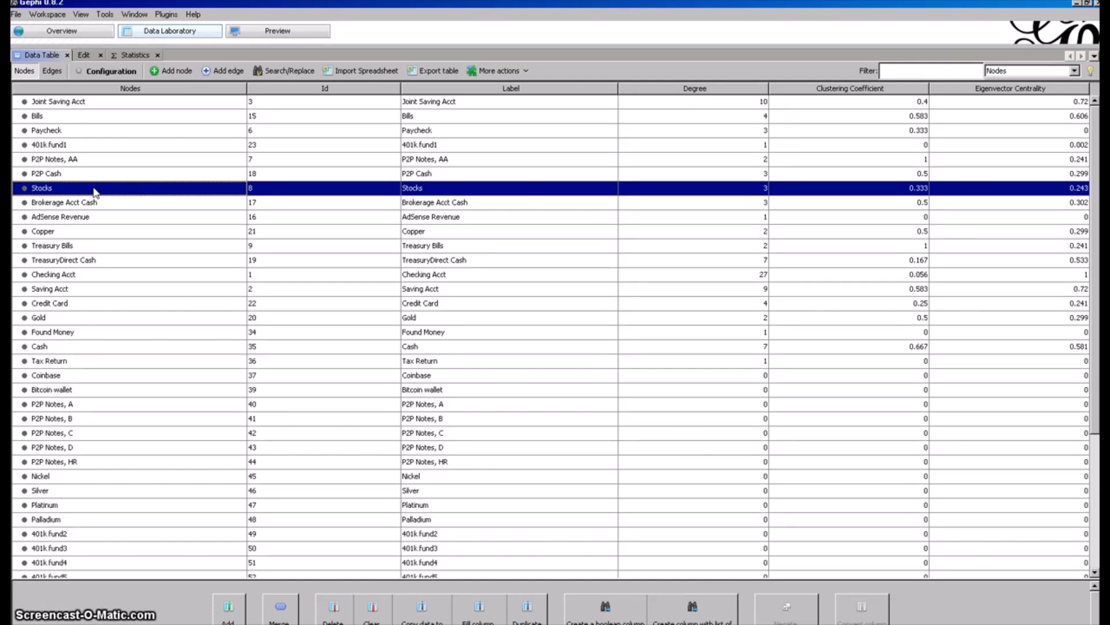
{"action": "left_click", "coordinate": [98, 234]}
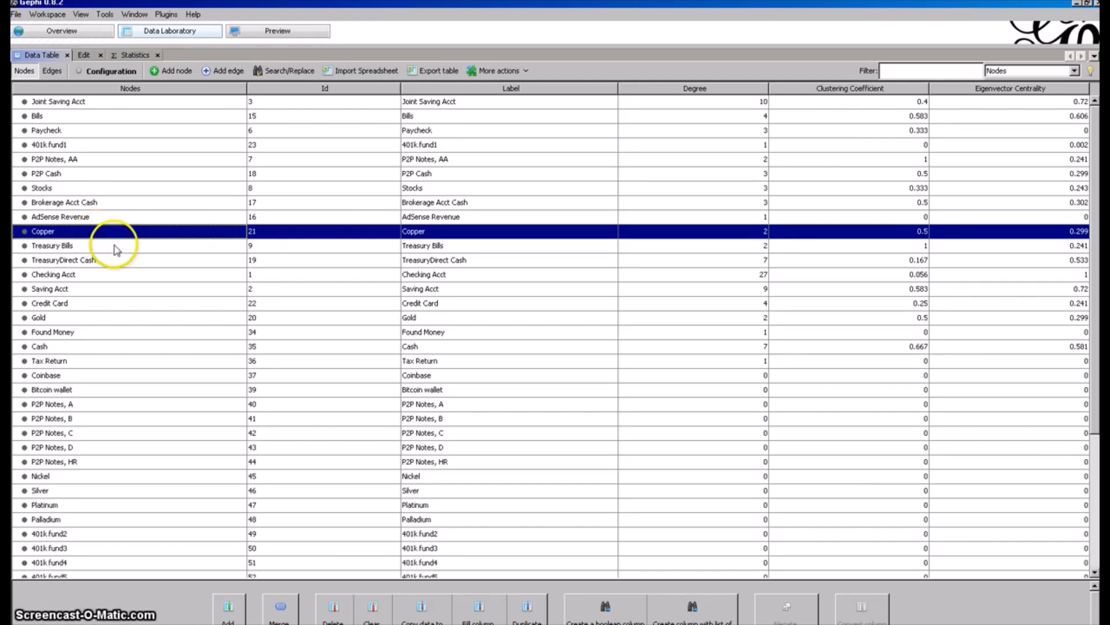
{"action": "left_click", "coordinate": [116, 247]}
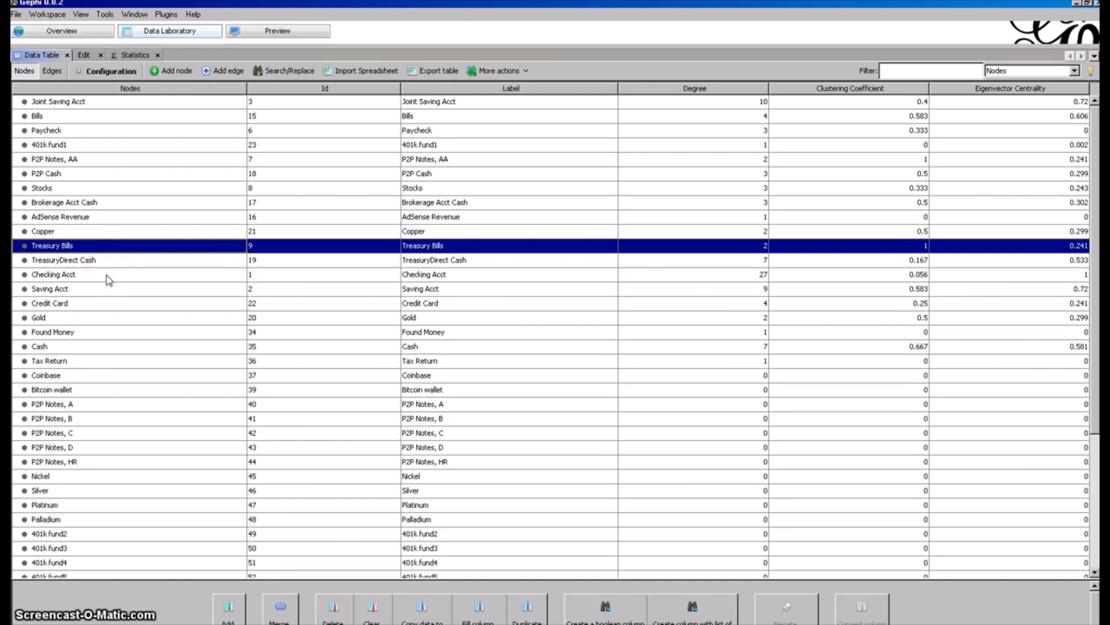
{"action": "left_click", "coordinate": [107, 276]}
{"action": "left_click", "coordinate": [100, 289]}
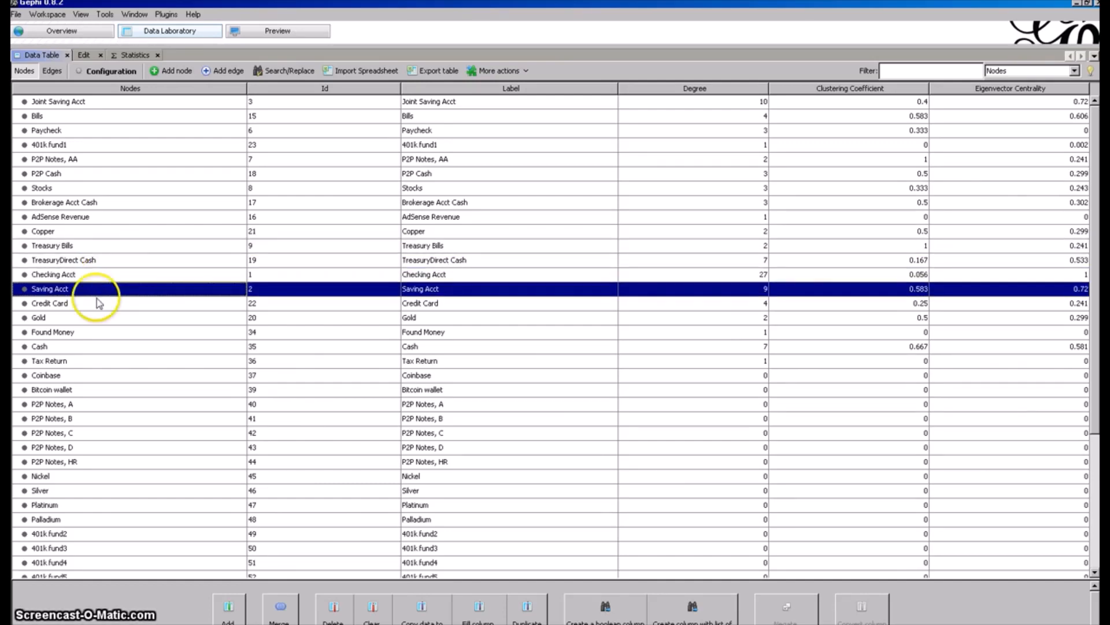
{"action": "left_click", "coordinate": [96, 306]}
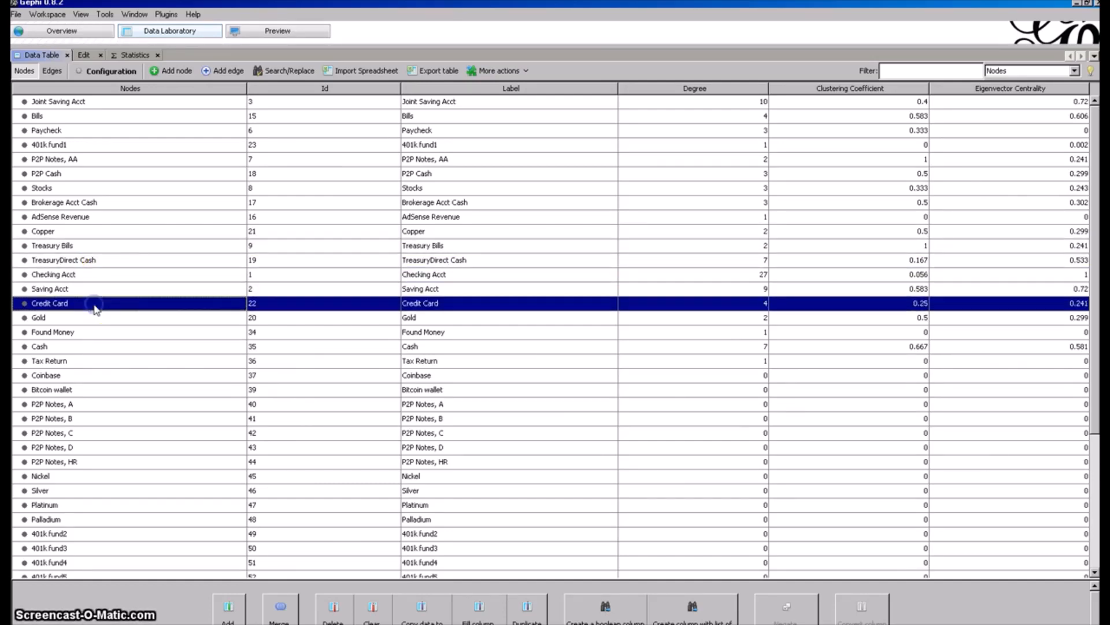
{"action": "left_click", "coordinate": [137, 103]}
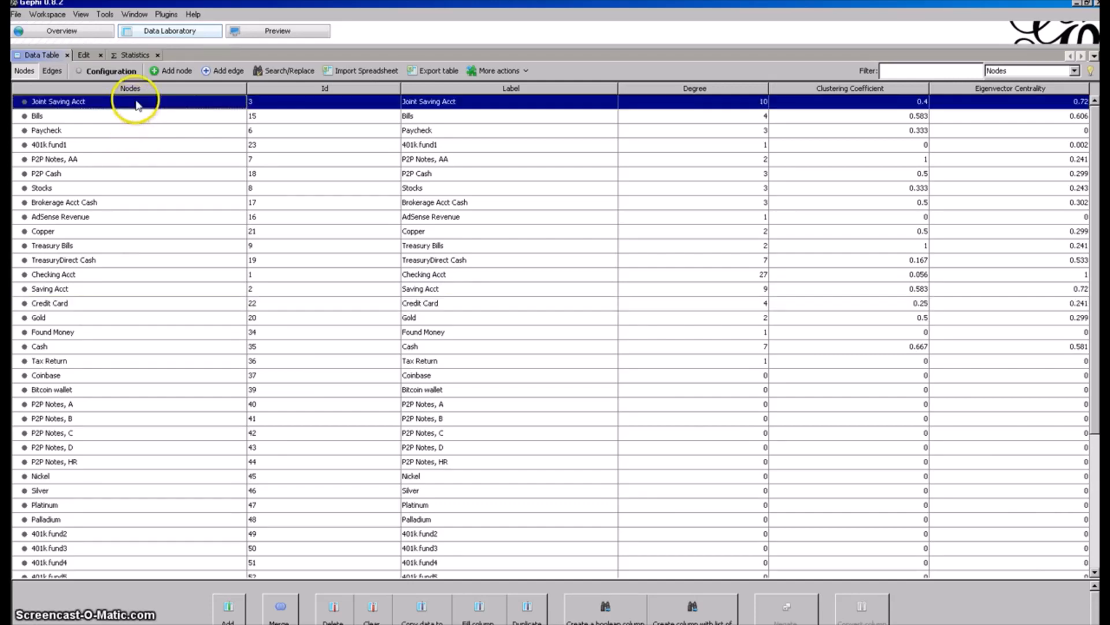
{"action": "left_click", "coordinate": [98, 350]}
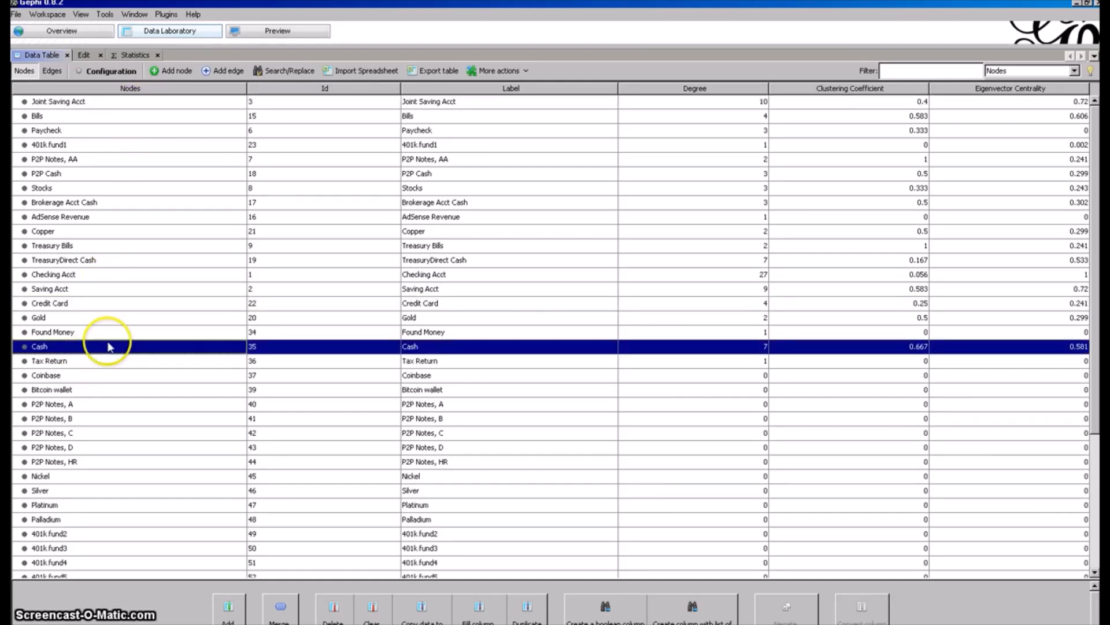
Examine the remaining node rows, including Bitcoin mining, I and EE Savings Bonds, Amazon Seller Account, Scrap Metal Dealer and AdSense Revenue.
{"action": "scroll", "coordinate": [108, 344], "scroll_direction": "down", "scroll_amount": 2}
{"action": "scroll", "coordinate": [110, 346], "scroll_direction": "down", "scroll_amount": 2}
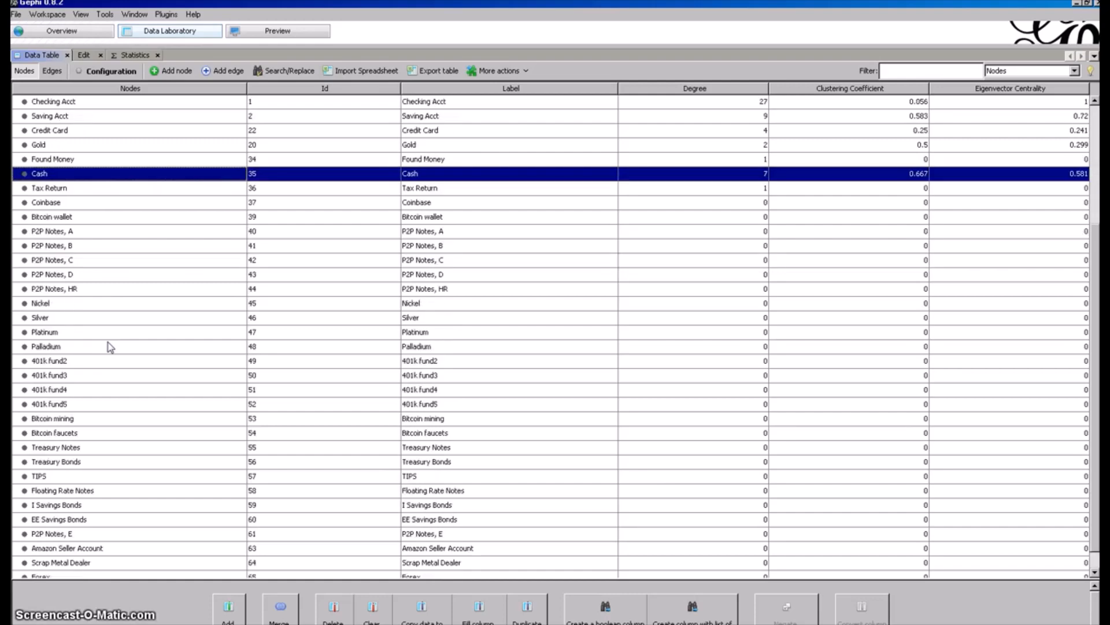
{"action": "left_click", "coordinate": [121, 420]}
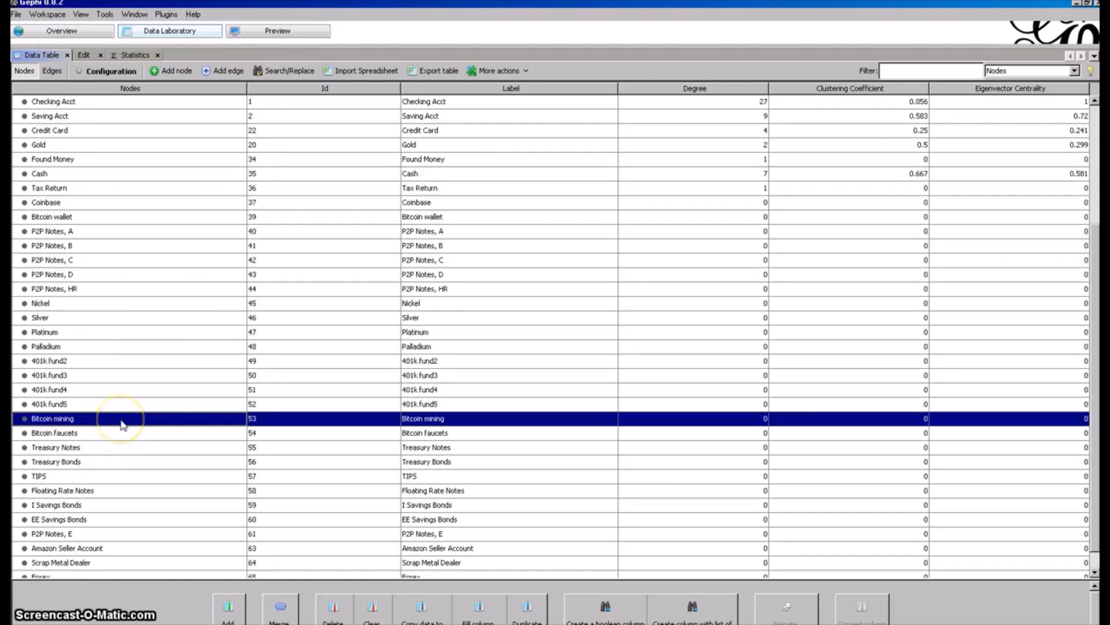
{"action": "left_click", "coordinate": [87, 505]}
{"action": "left_click", "coordinate": [91, 520]}
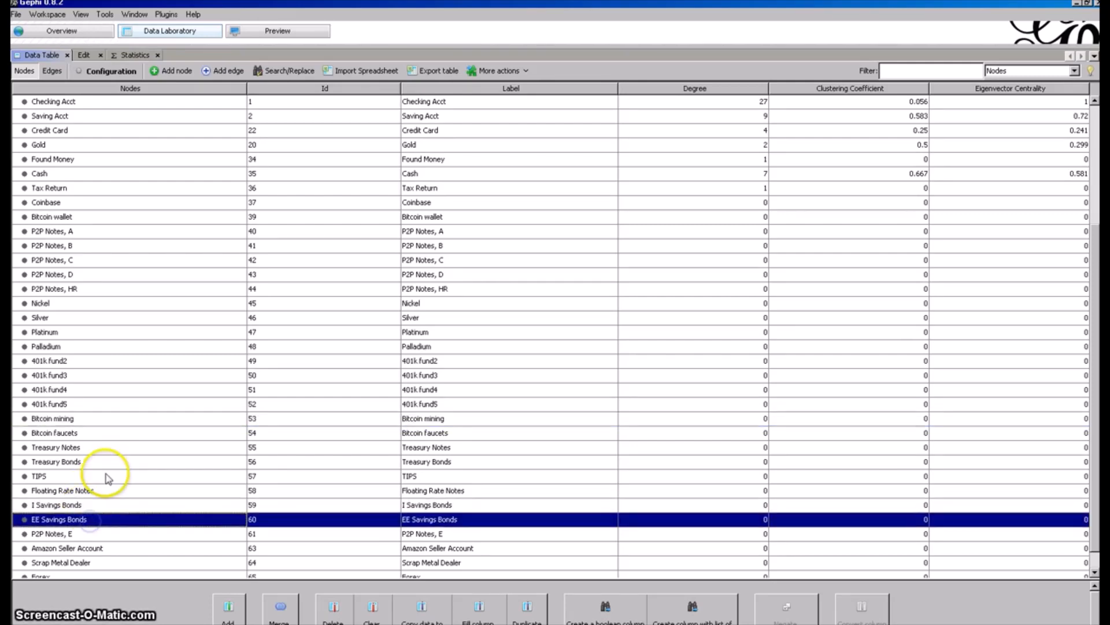
{"action": "scroll", "coordinate": [109, 478], "scroll_direction": "down", "scroll_amount": 1}
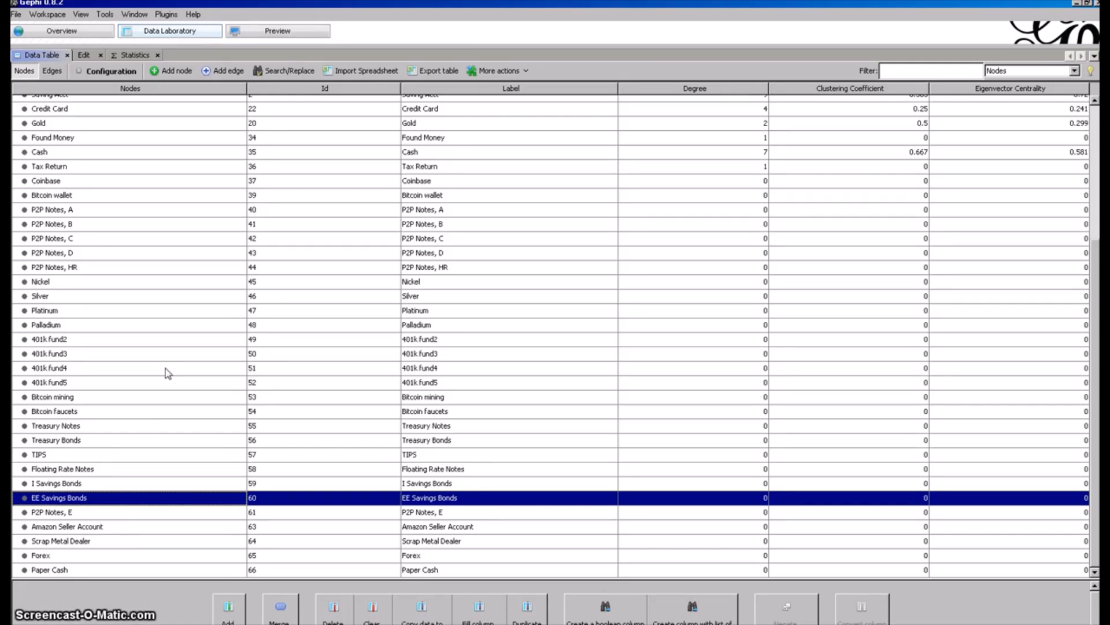
{"action": "left_click", "coordinate": [92, 527]}
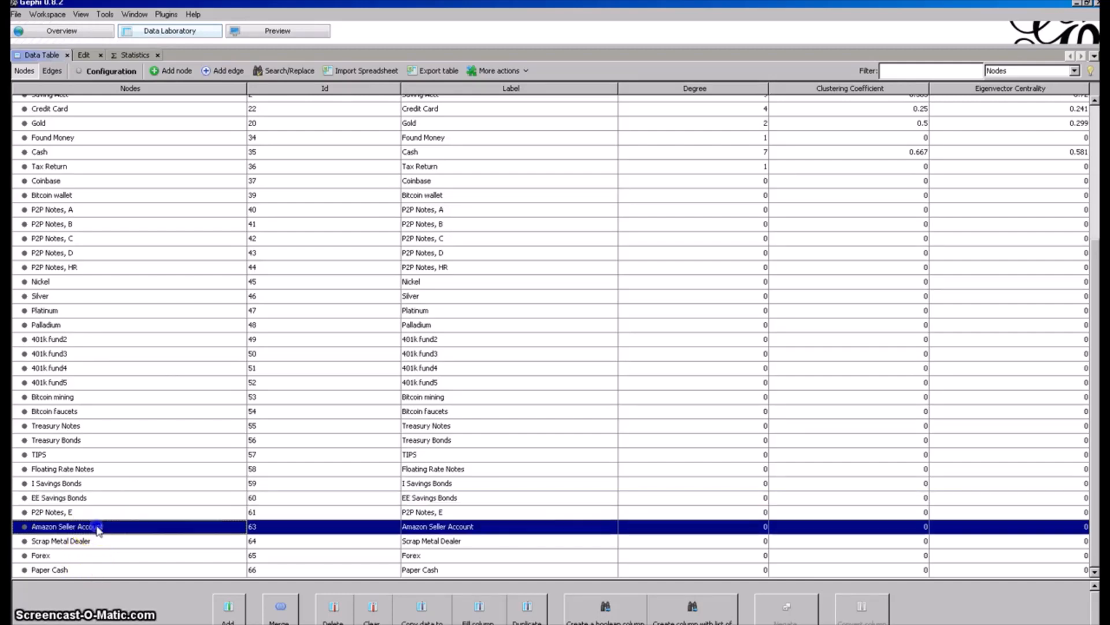
{"action": "left_click", "coordinate": [96, 543]}
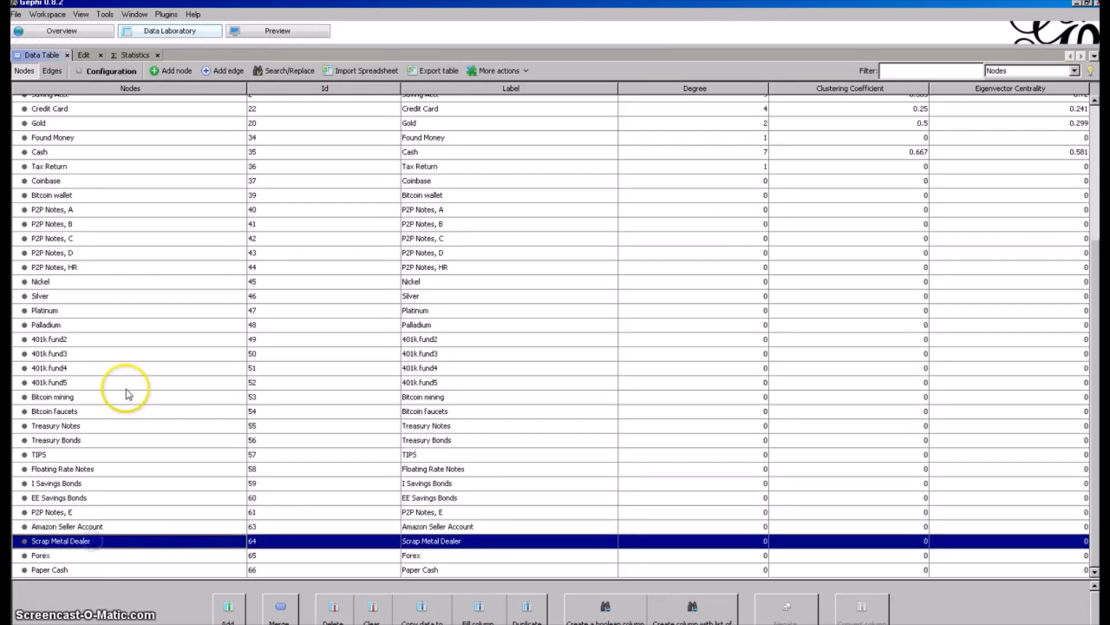
{"action": "scroll", "coordinate": [126, 390], "scroll_direction": "up", "scroll_amount": 5}
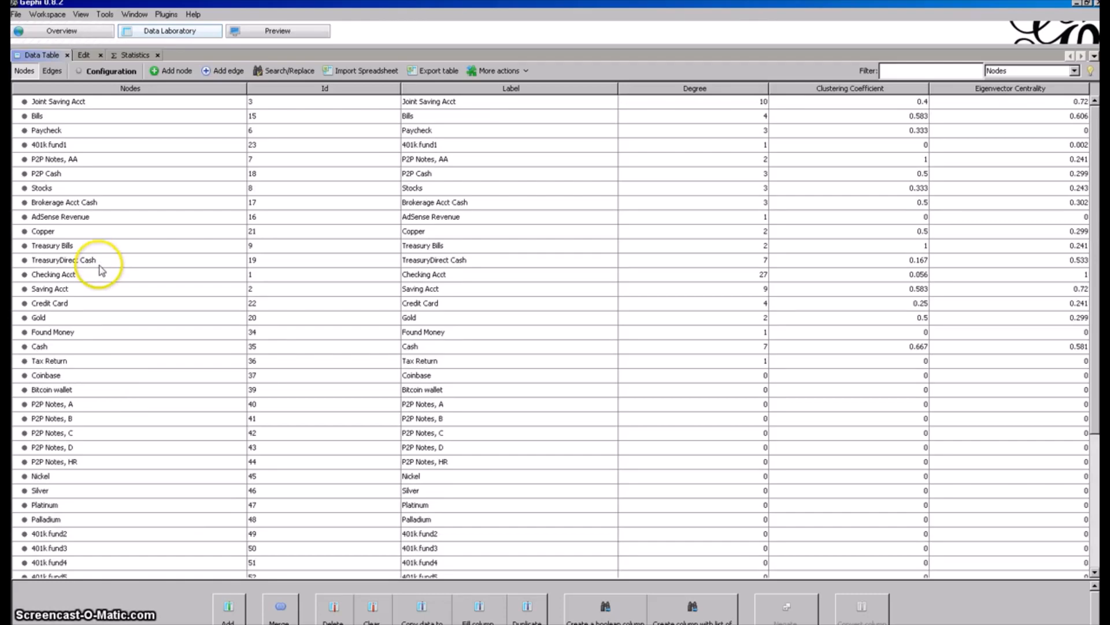
{"action": "left_click", "coordinate": [106, 217]}
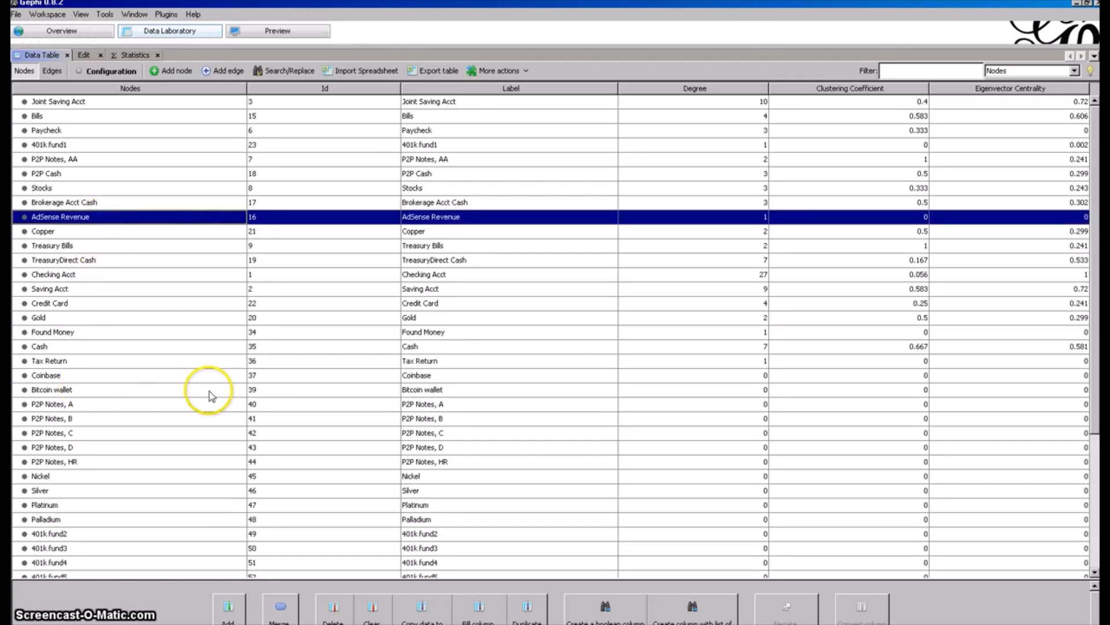
{"action": "scroll", "coordinate": [209, 391], "scroll_direction": "down", "scroll_amount": 5}
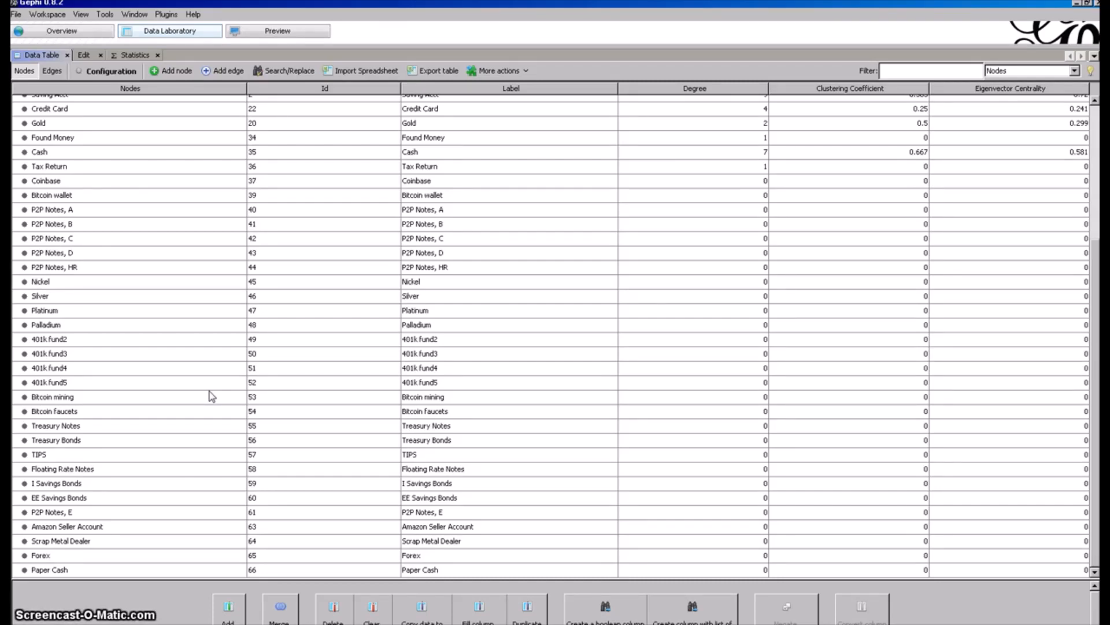
Display the edges table and examine the Paycheck to Checking Acct edge and the Checking Acct edges to Gold, Copper and Silver.
{"action": "left_click", "coordinate": [54, 77]}
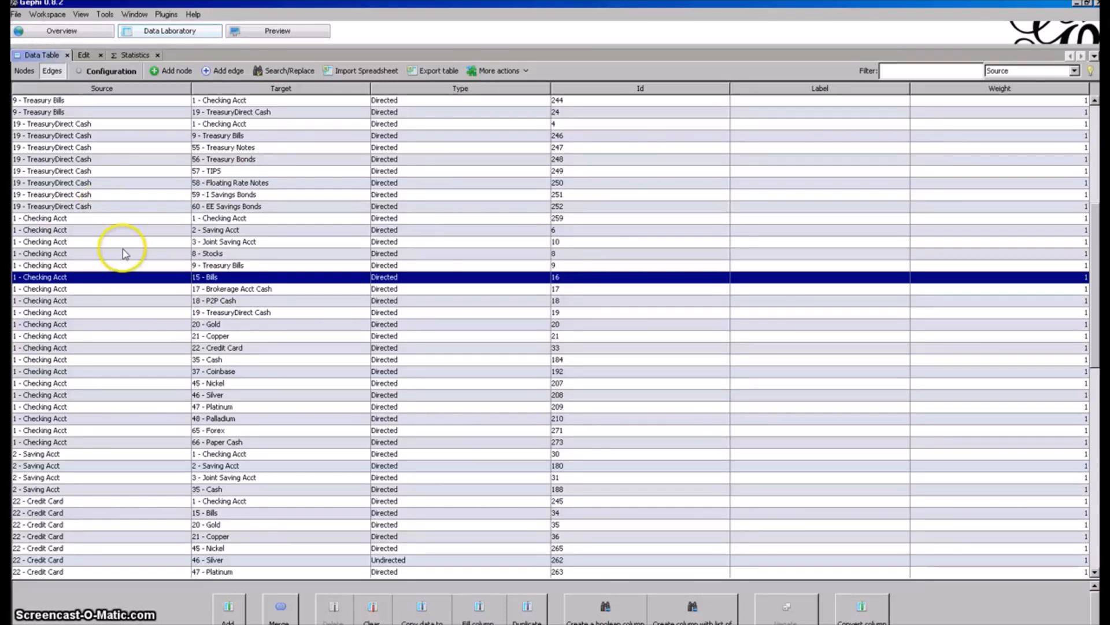
{"action": "scroll", "coordinate": [122, 249], "scroll_direction": "up", "scroll_amount": 5}
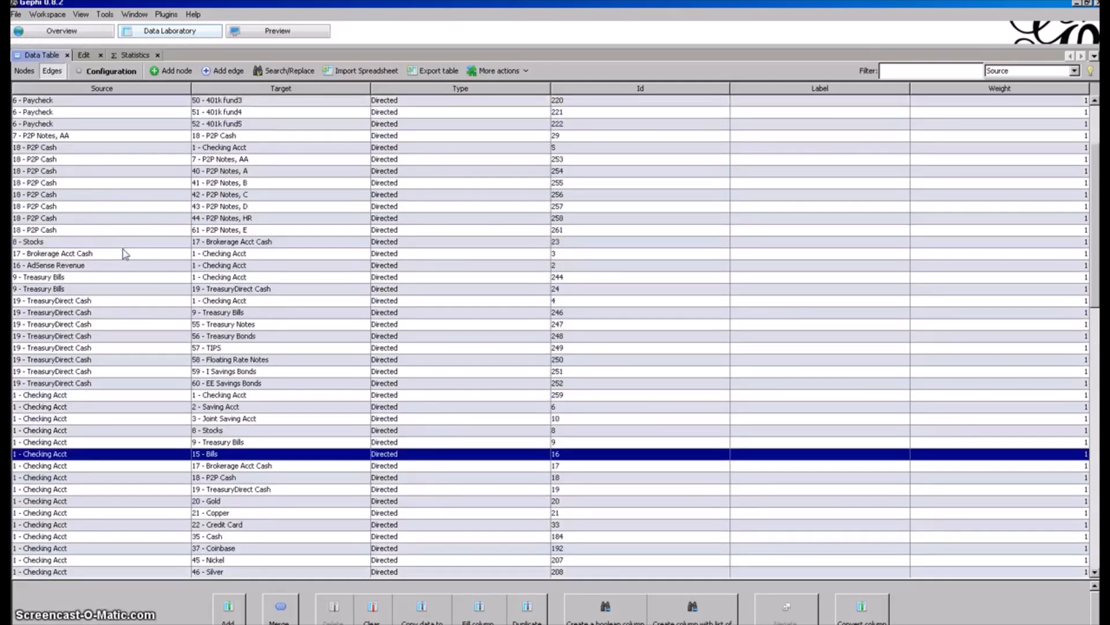
{"action": "scroll", "coordinate": [123, 249], "scroll_direction": "up", "scroll_amount": 2}
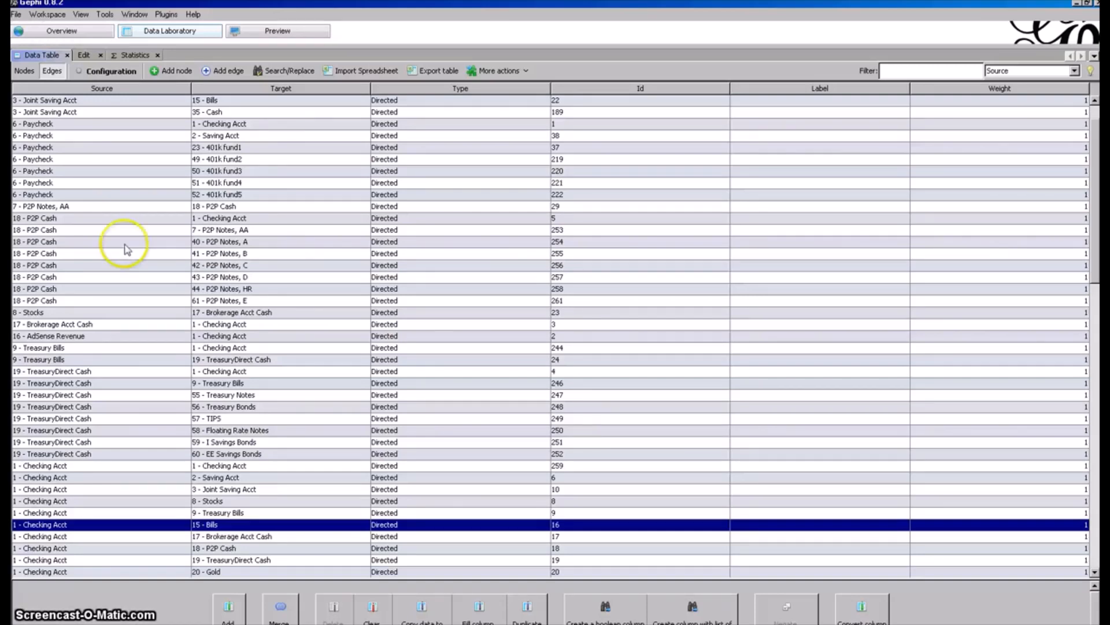
{"action": "left_click", "coordinate": [232, 124]}
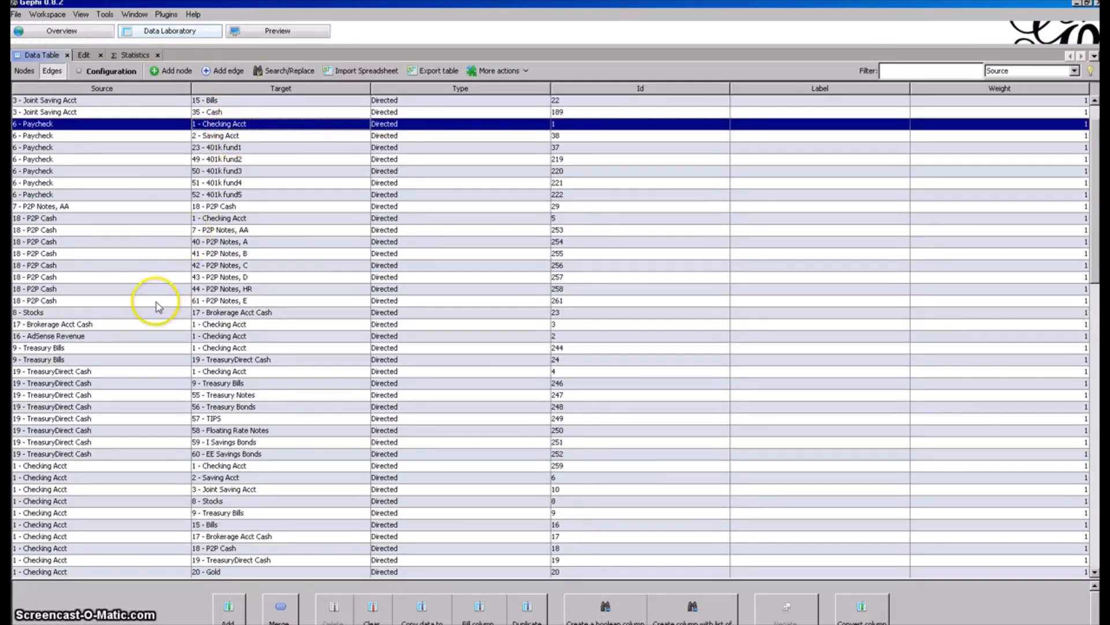
{"action": "scroll", "coordinate": [151, 301], "scroll_direction": "down", "scroll_amount": 5}
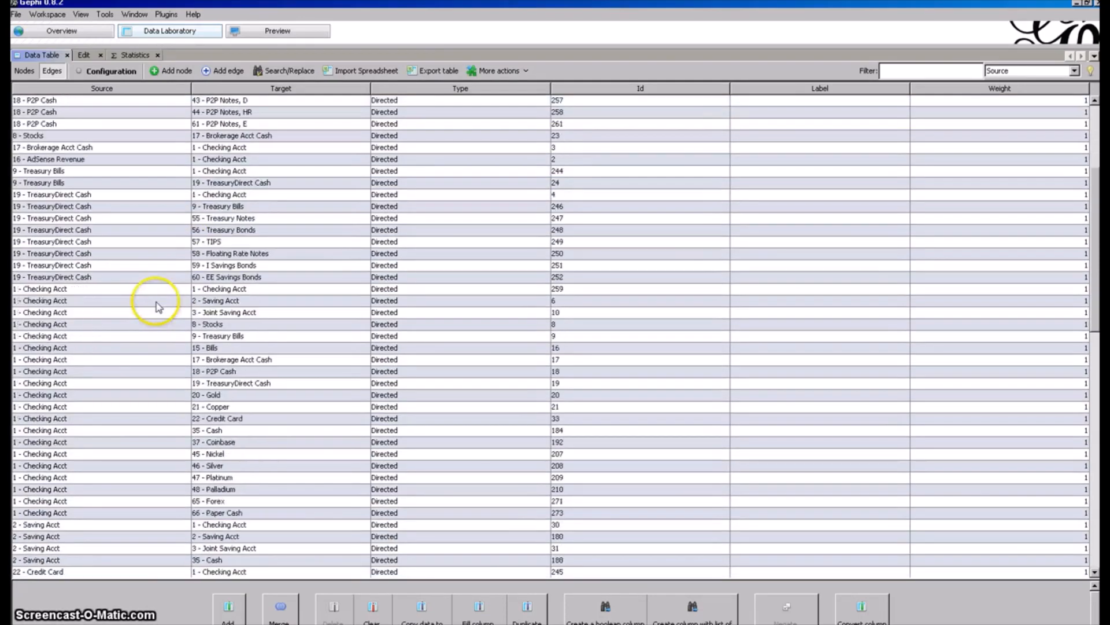
{"action": "left_click", "coordinate": [67, 395]}
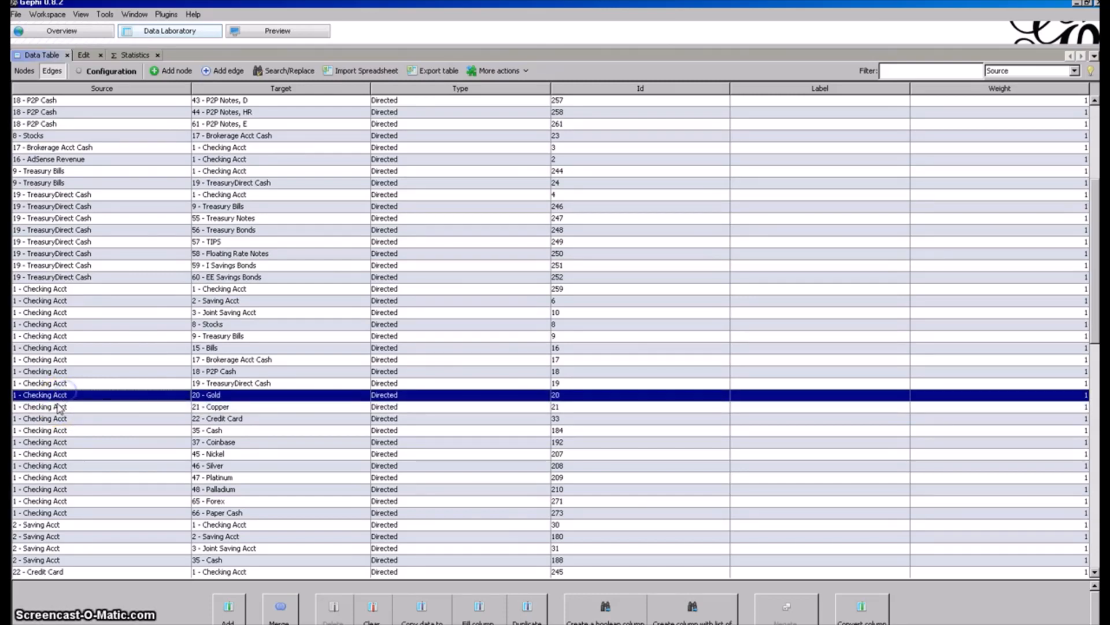
{"action": "left_click", "coordinate": [60, 408]}
{"action": "left_click", "coordinate": [66, 466]}
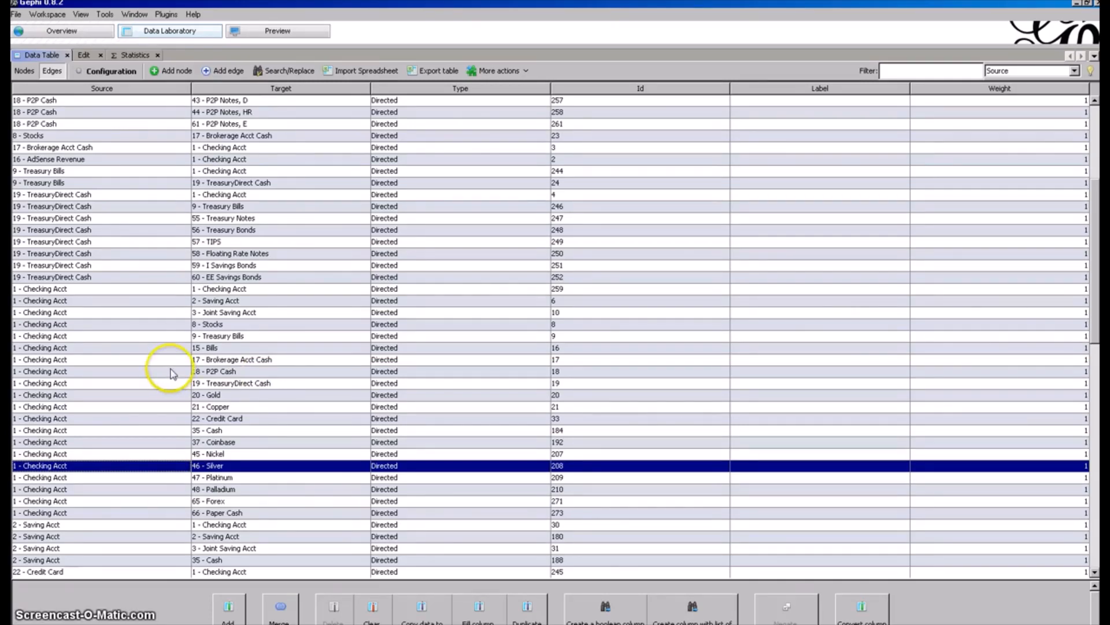
Examine the Joint Saving Acct edges to Checking Acct and Cash, and the Paycheck edges to Checking Acct, Saving Acct and 401k fund1.
{"action": "scroll", "coordinate": [172, 361], "scroll_direction": "up", "scroll_amount": 6}
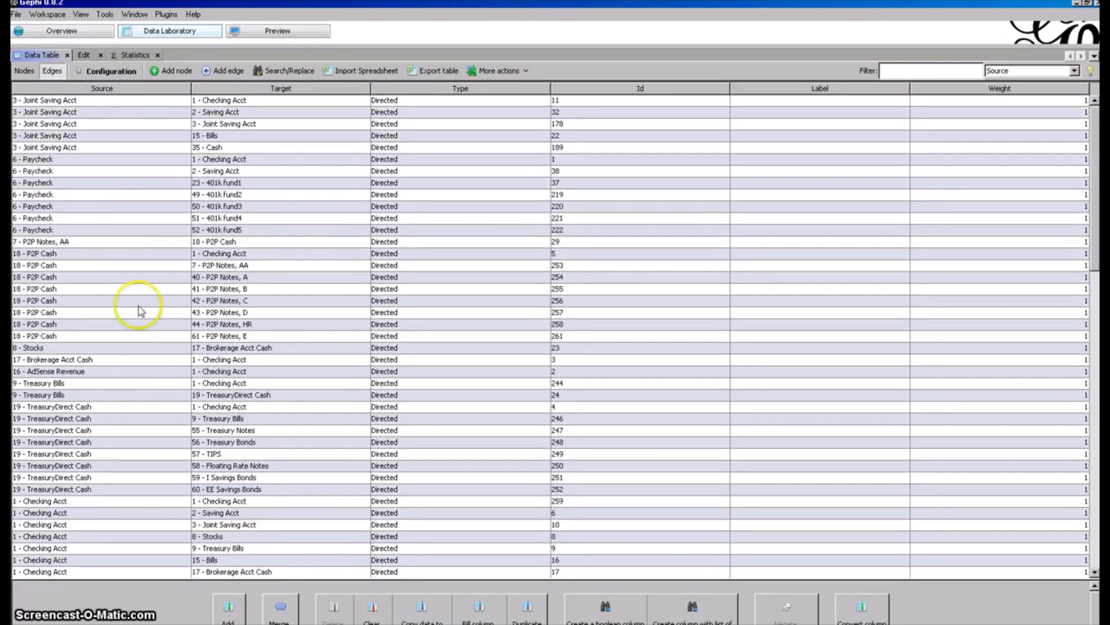
{"action": "left_click", "coordinate": [136, 103]}
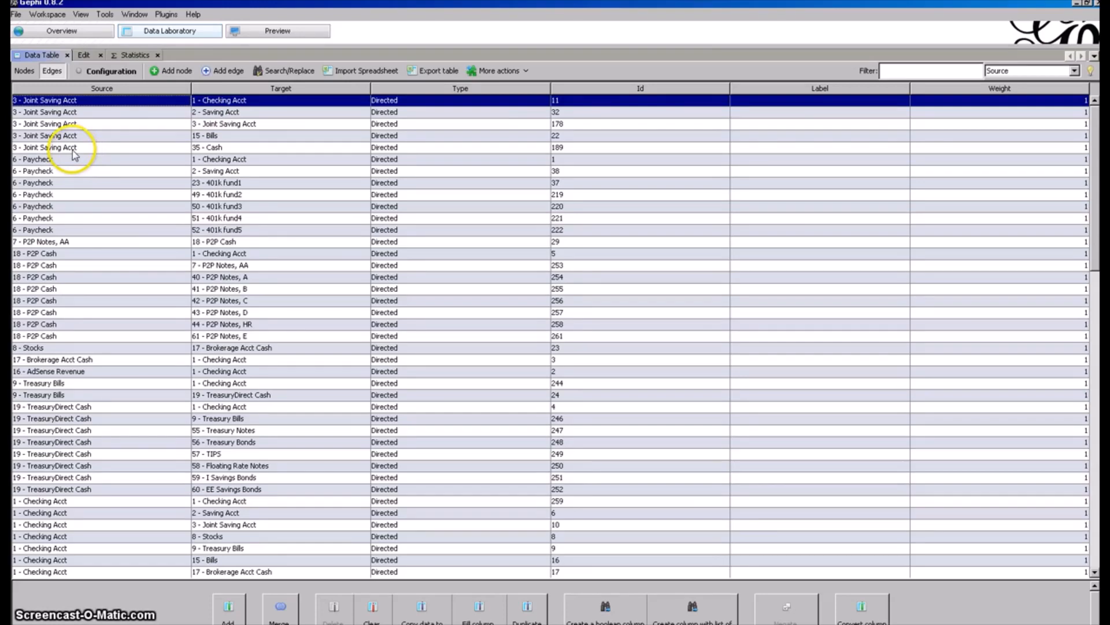
{"action": "scroll", "coordinate": [81, 180], "scroll_direction": "down", "scroll_amount": 1}
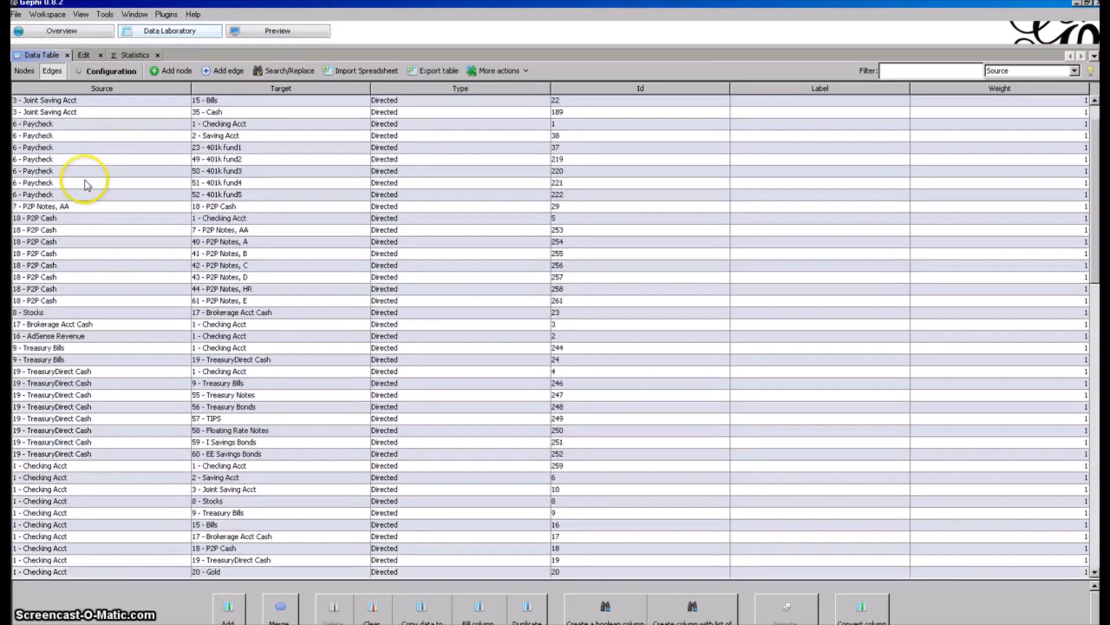
{"action": "left_click", "coordinate": [120, 114]}
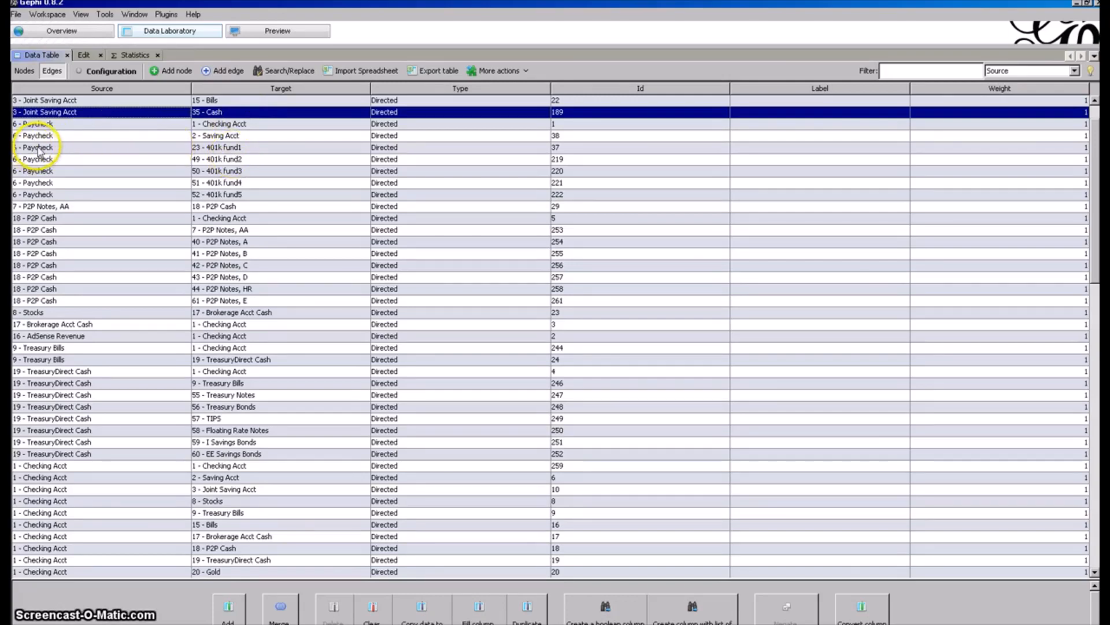
{"action": "left_click", "coordinate": [53, 125]}
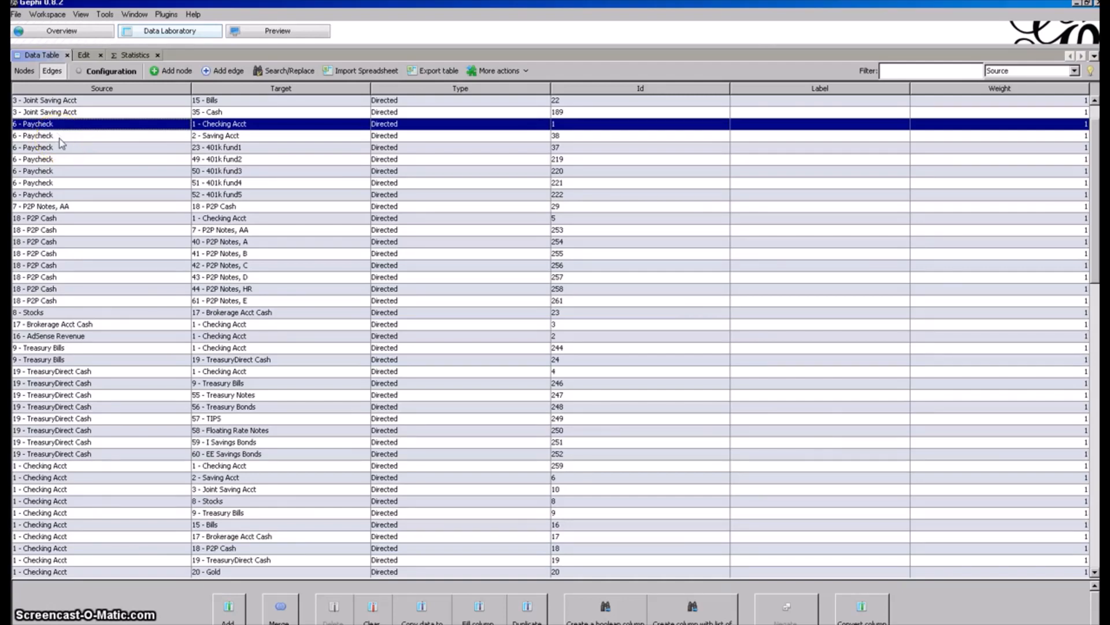
{"action": "left_click", "coordinate": [60, 137]}
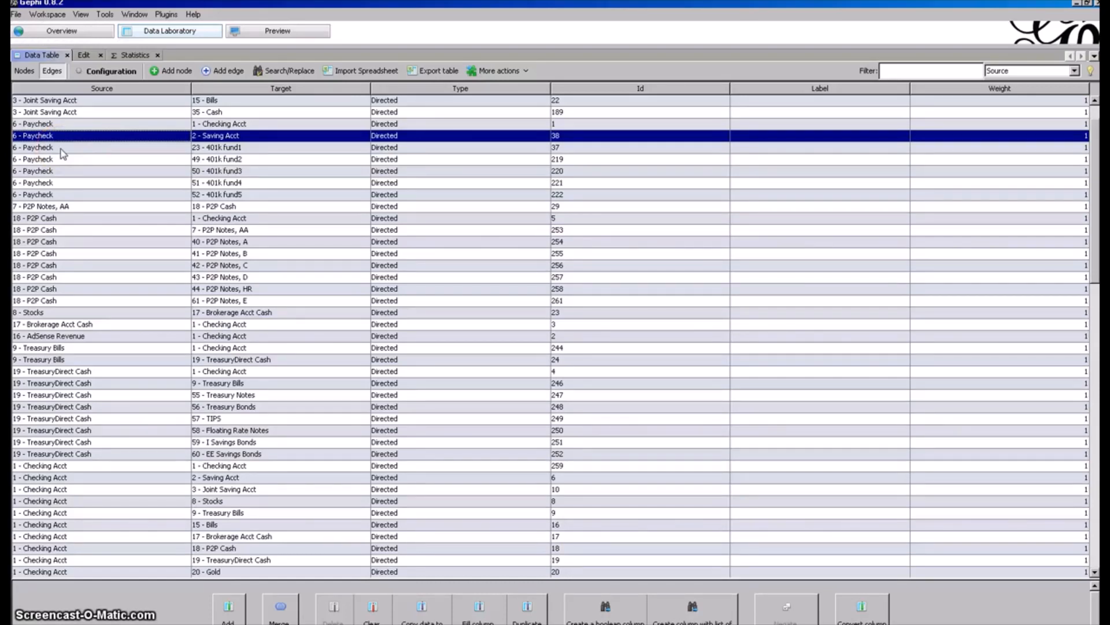
{"action": "left_click", "coordinate": [62, 148]}
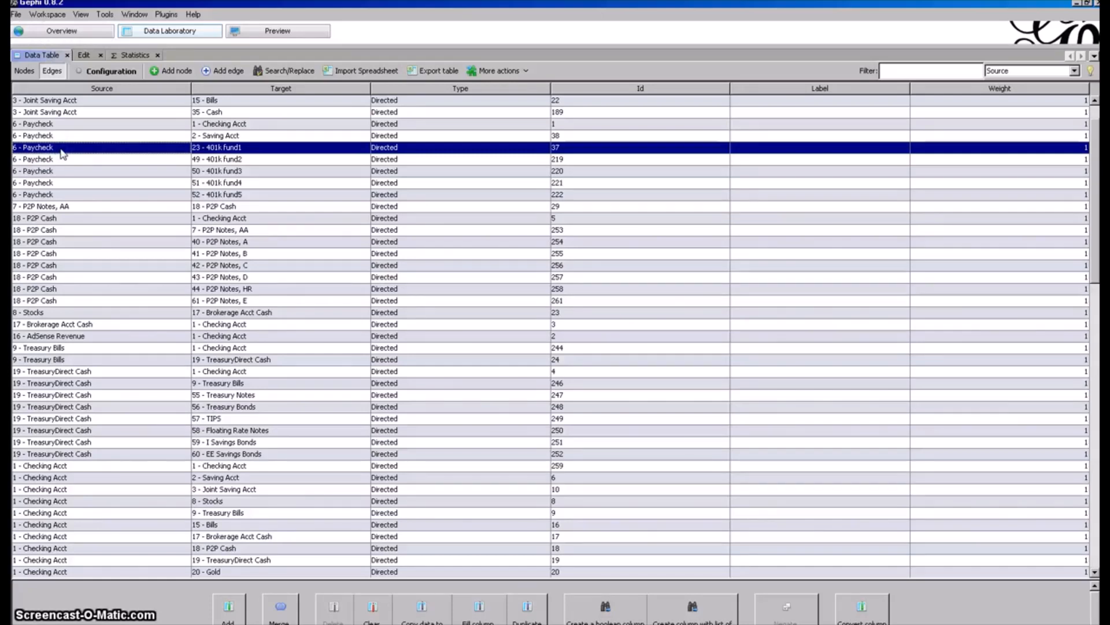
Examine the edge running from Stocks to Brokerage Acct Cash in the edges table.
{"action": "scroll", "coordinate": [104, 271], "scroll_direction": "down", "scroll_amount": 2}
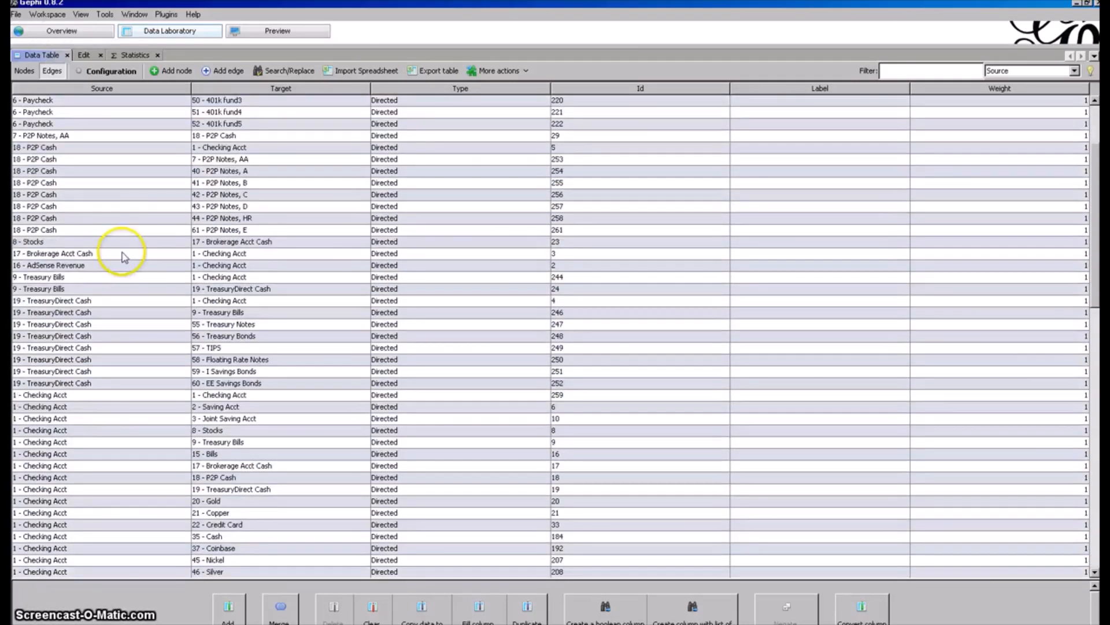
{"action": "left_click", "coordinate": [131, 243]}
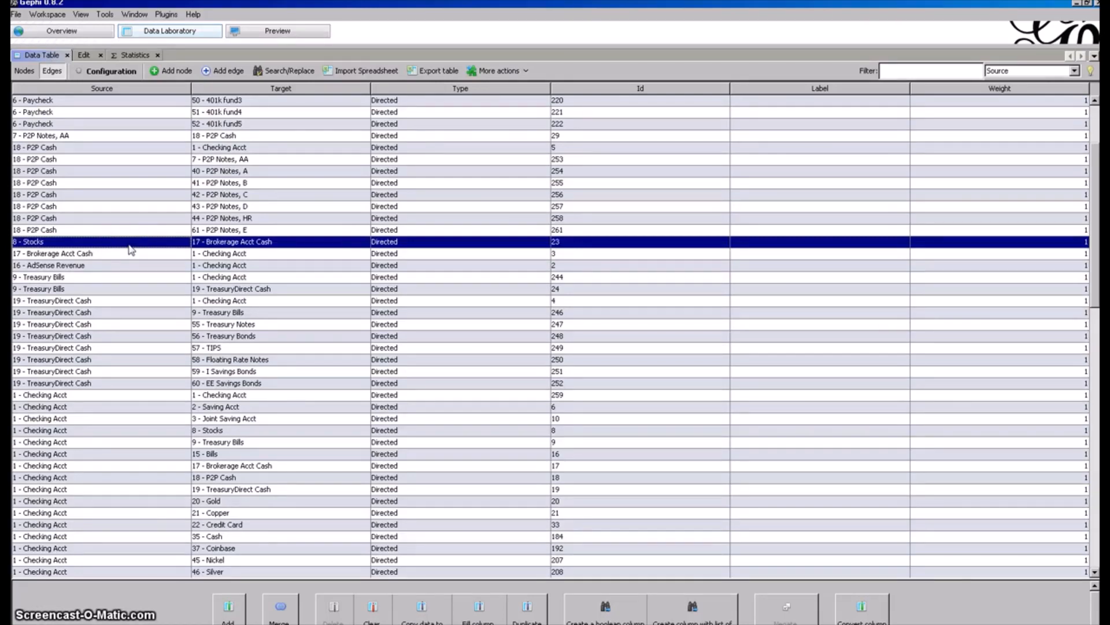
{"action": "left_click", "coordinate": [238, 243]}
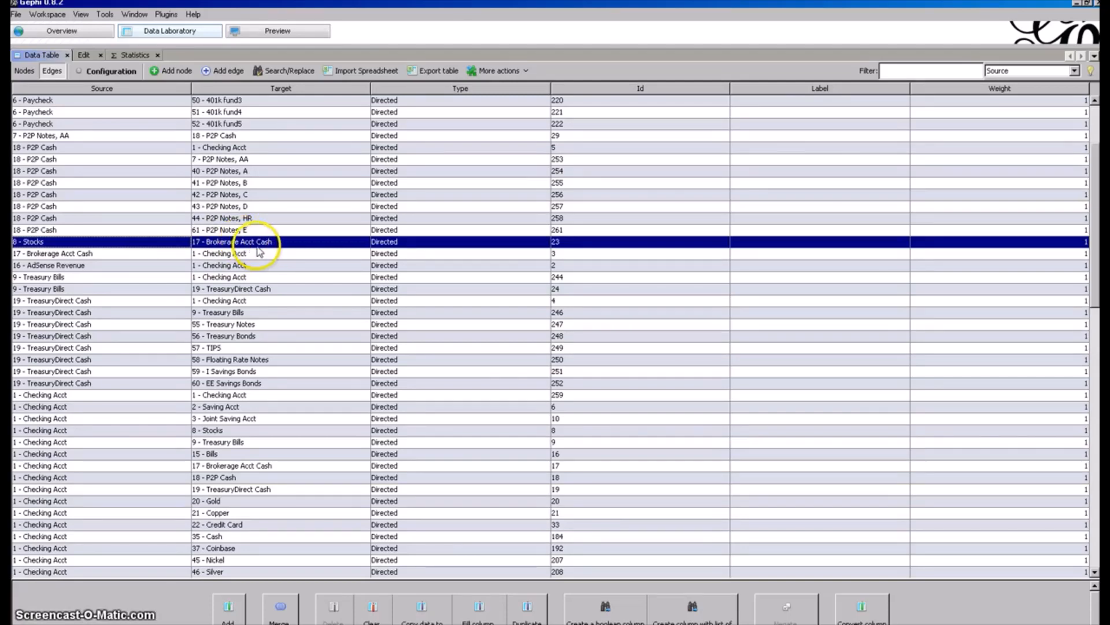
Examine the edges running from TreasuryDirect Cash to Treasury Bills, Treasury Notes and Treasury Bonds.
{"action": "scroll", "coordinate": [222, 347], "scroll_direction": "down", "scroll_amount": 1}
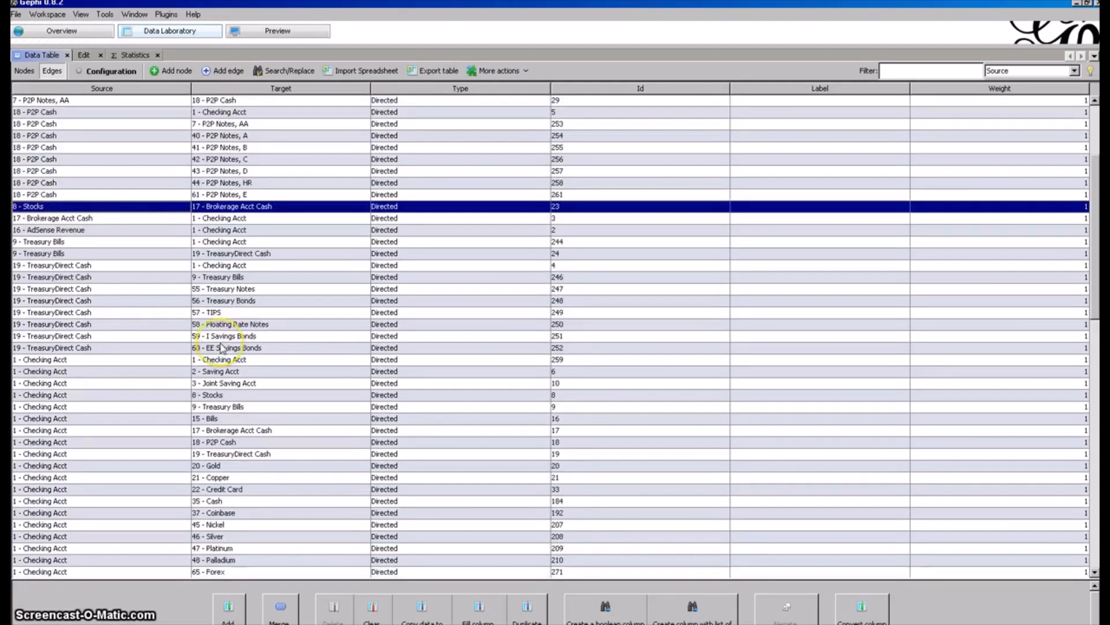
{"action": "left_click", "coordinate": [99, 290]}
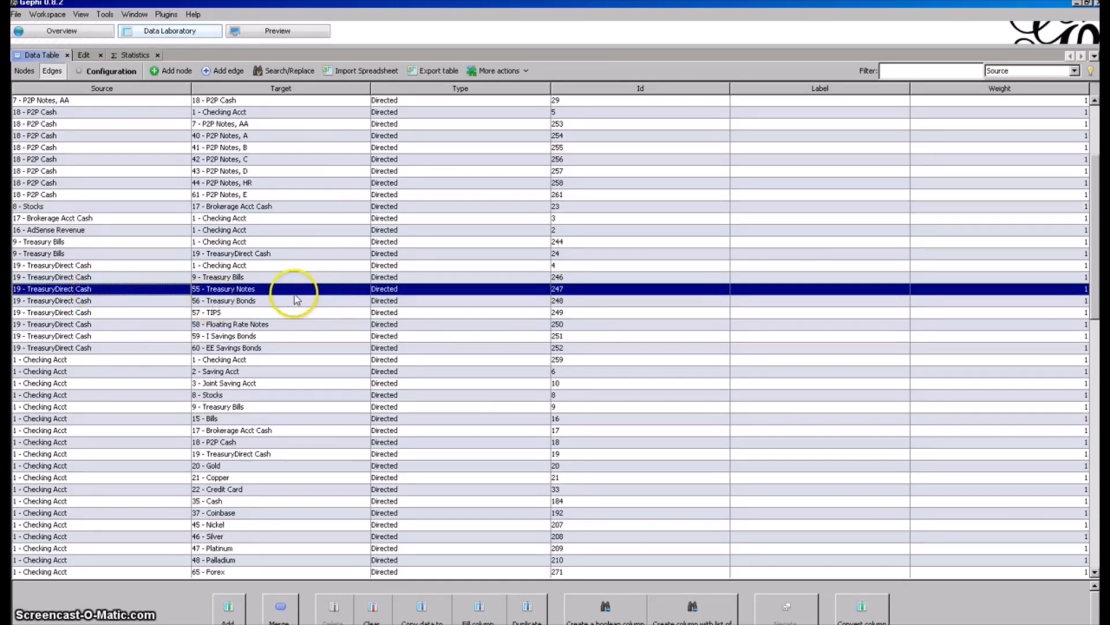
{"action": "left_click", "coordinate": [283, 277]}
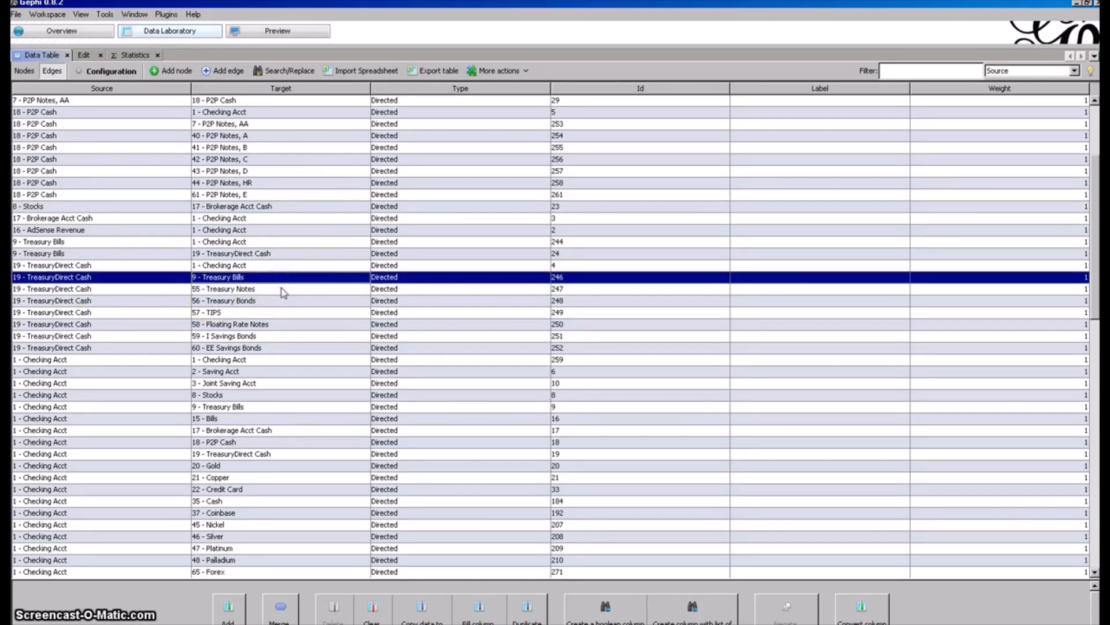
{"action": "left_click", "coordinate": [281, 288]}
{"action": "left_click", "coordinate": [288, 302]}
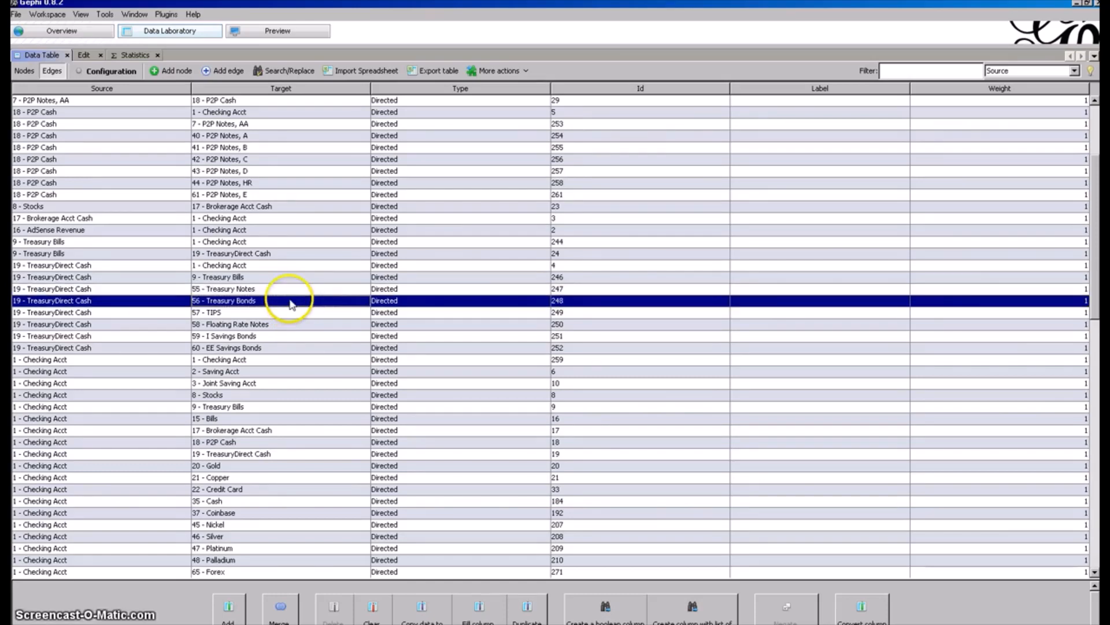
Examine the Found Money to Nickel edge and the remaining Cash, Tax Return, Coinbase and Bitcoin wallet edges, briefly checking the nodes table.
{"action": "scroll", "coordinate": [174, 444], "scroll_direction": "down", "scroll_amount": 9}
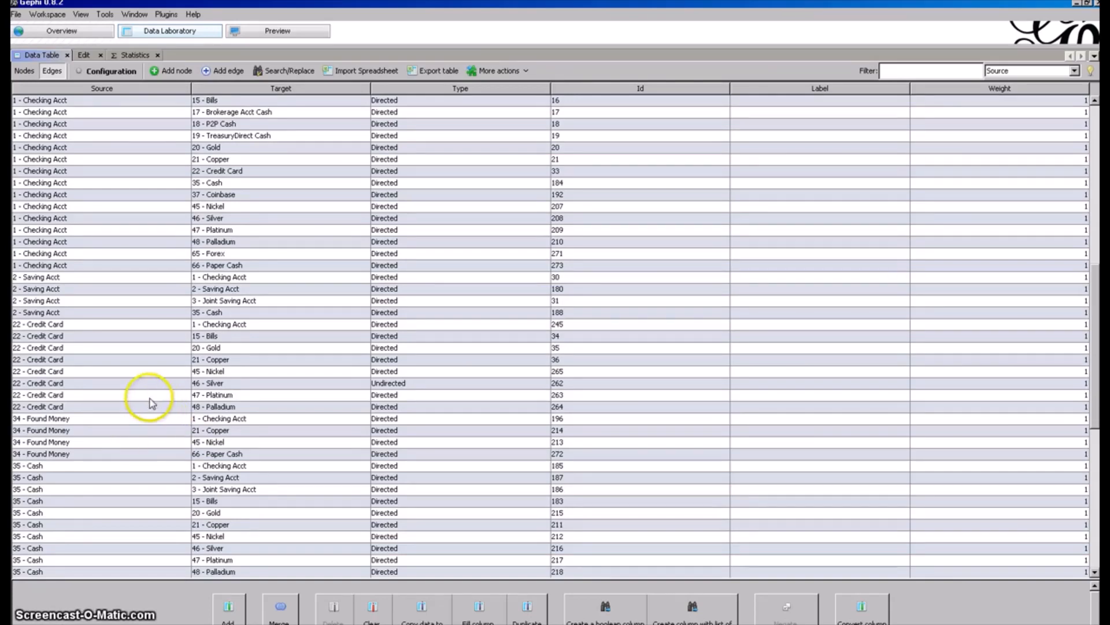
{"action": "left_click", "coordinate": [113, 443]}
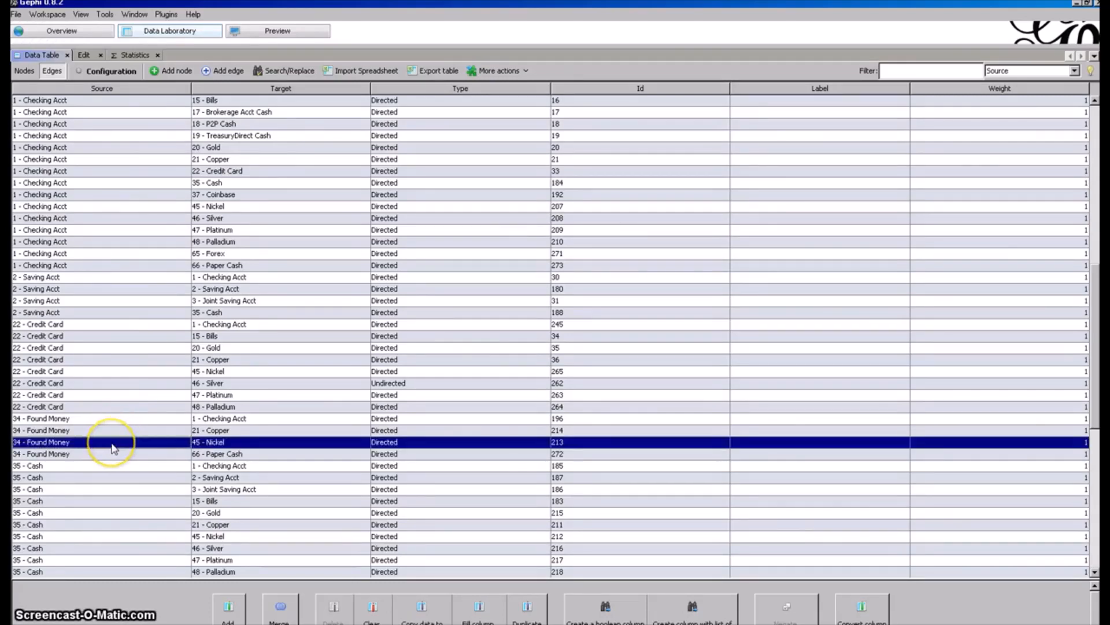
{"action": "scroll", "coordinate": [113, 448], "scroll_direction": "down", "scroll_amount": 9}
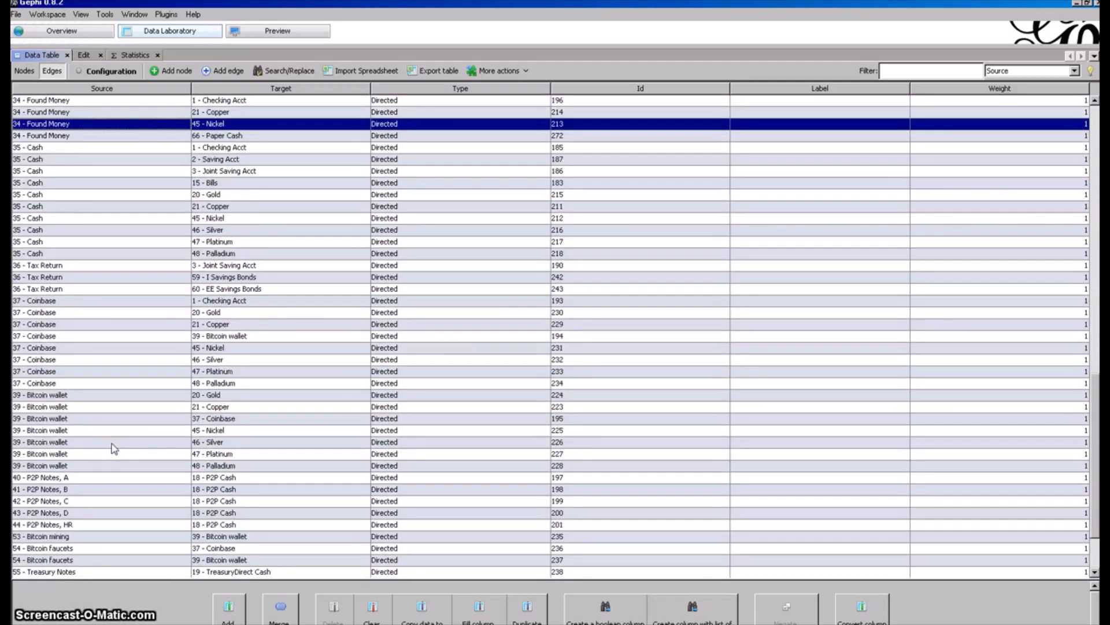
{"action": "scroll", "coordinate": [114, 449], "scroll_direction": "down", "scroll_amount": 3}
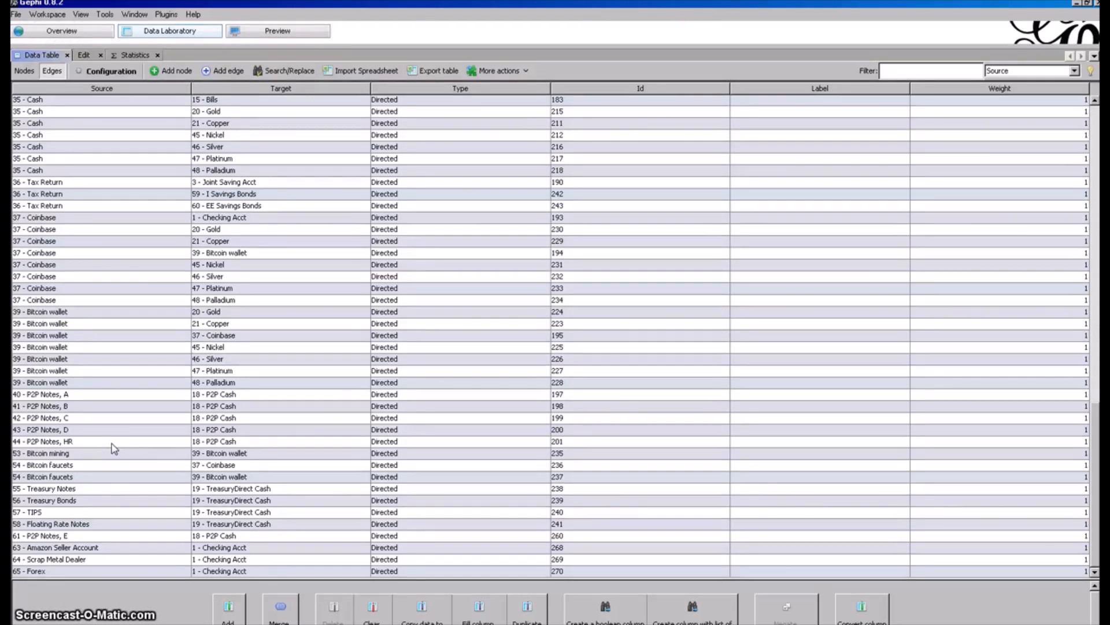
{"action": "scroll", "coordinate": [114, 449], "scroll_direction": "up", "scroll_amount": 10}
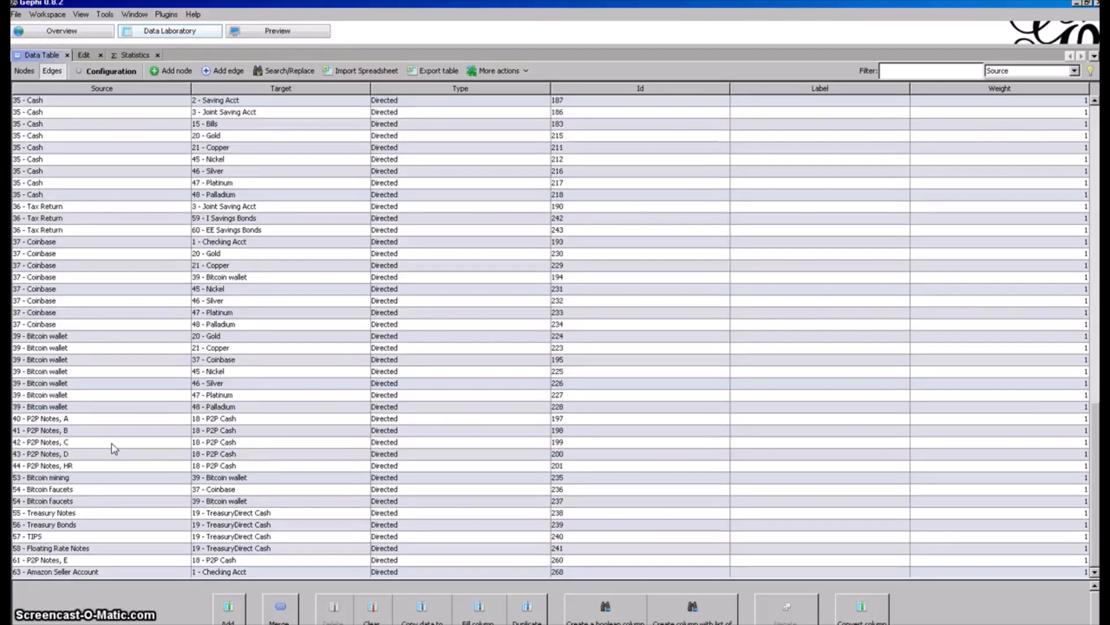
{"action": "left_click", "coordinate": [24, 72]}
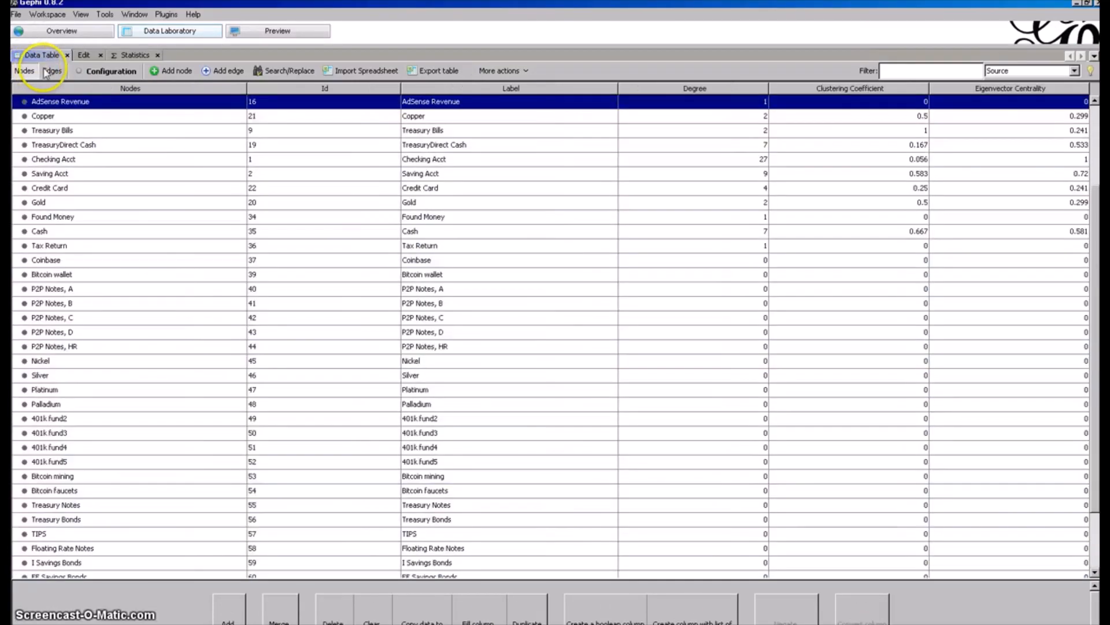
{"action": "left_click", "coordinate": [52, 71]}
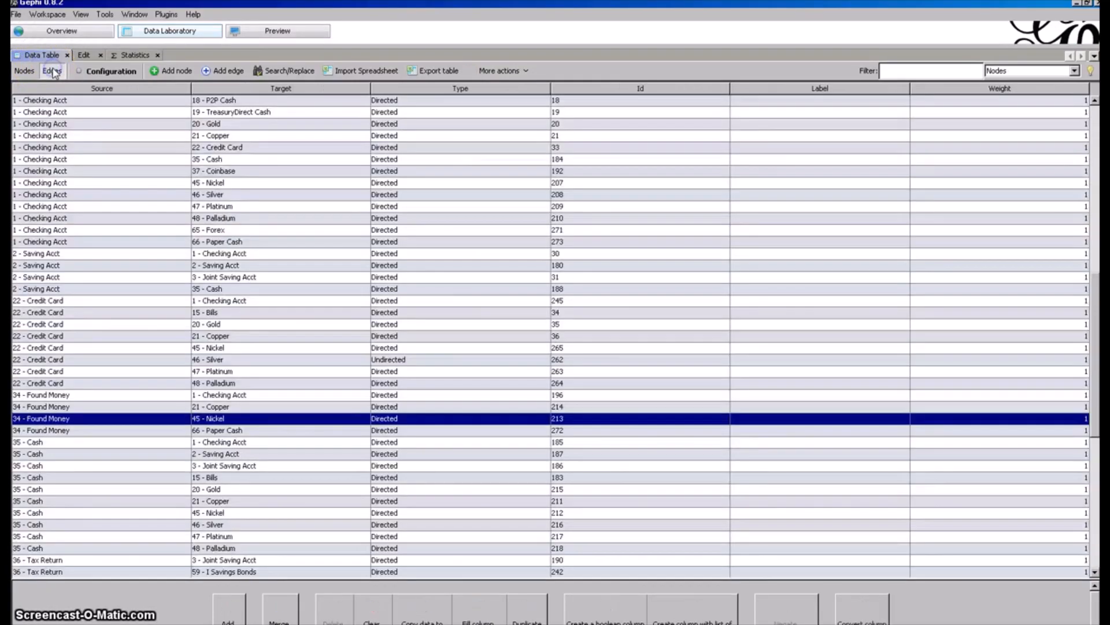
Render the network graph in the preview and inspect the edges around the Checking Acct node.
{"action": "left_click", "coordinate": [296, 33]}
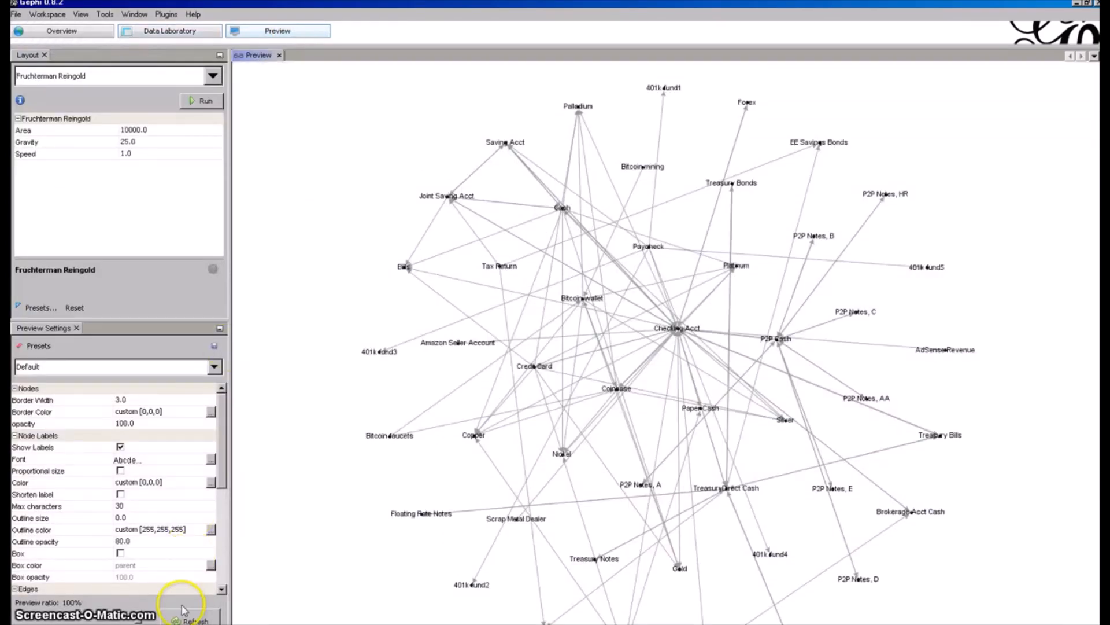
{"action": "left_click", "coordinate": [183, 618]}
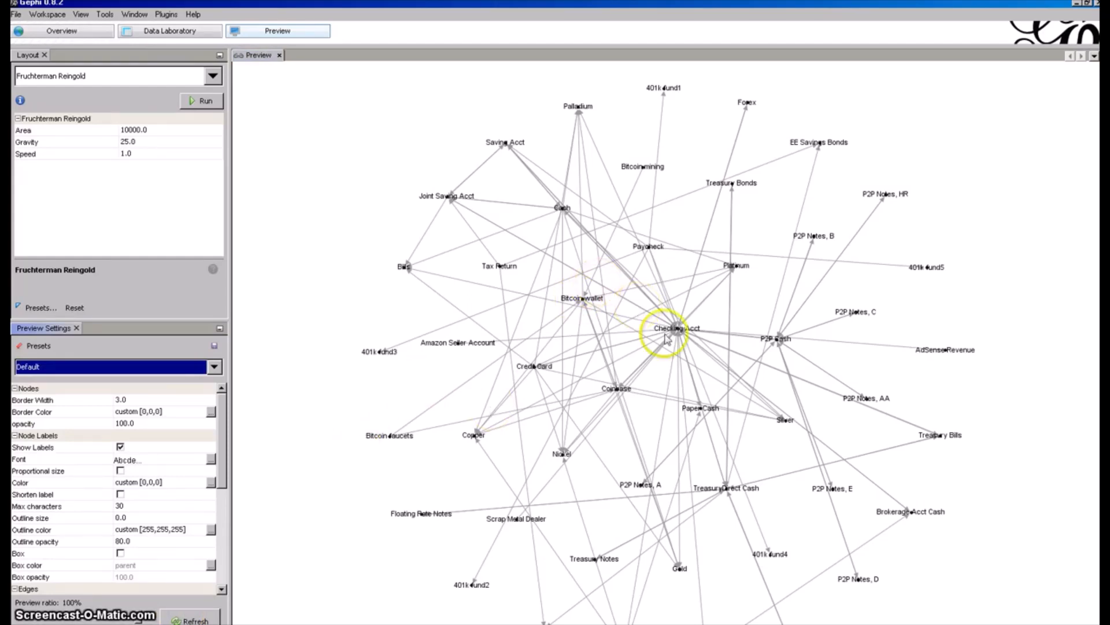
{"action": "scroll", "coordinate": [666, 338], "scroll_direction": "down", "scroll_amount": 5}
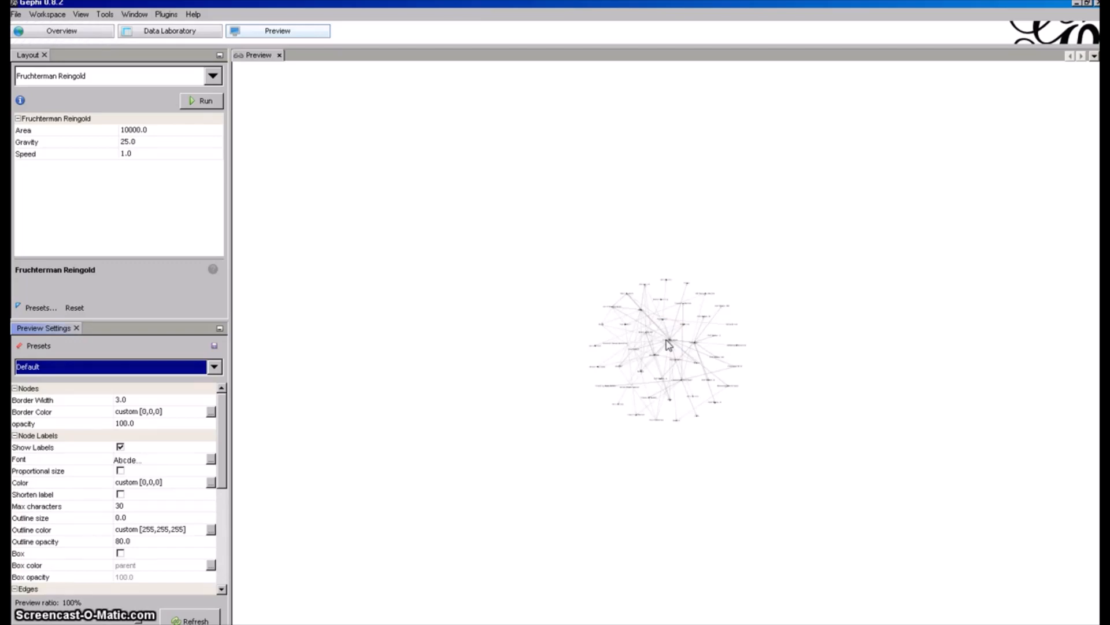
{"action": "scroll", "coordinate": [668, 344], "scroll_direction": "up", "scroll_amount": 5}
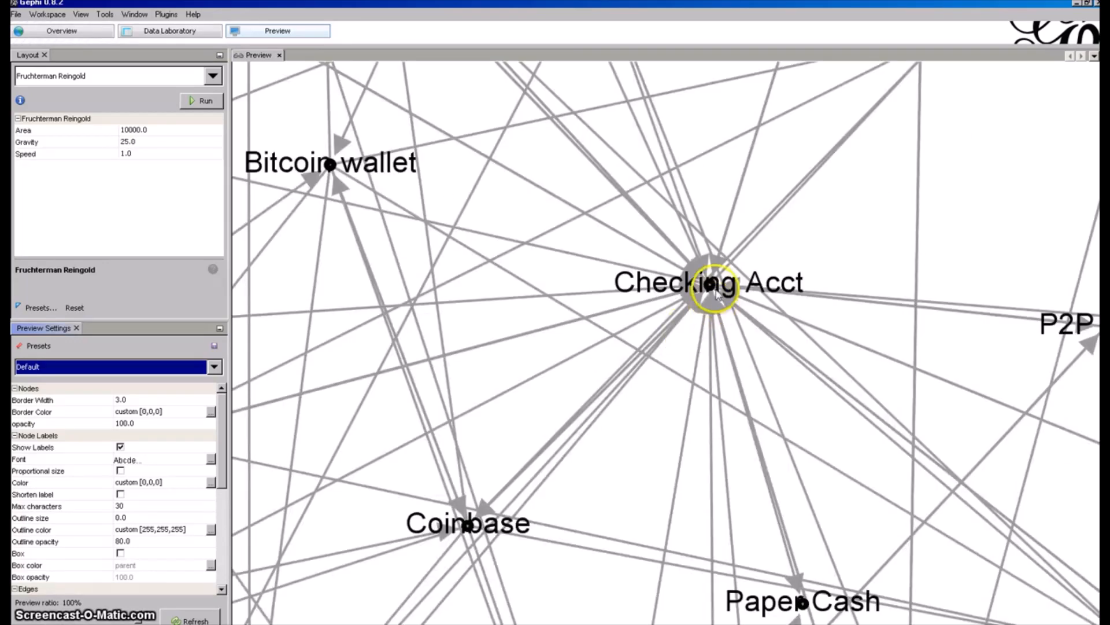
{"action": "scroll", "coordinate": [718, 291], "scroll_direction": "up", "scroll_amount": 1}
{"action": "left_click_drag", "start_coordinate": [729, 284], "coordinate": [658, 337]}
{"action": "scroll", "coordinate": [658, 337], "scroll_direction": "down", "scroll_amount": 3}
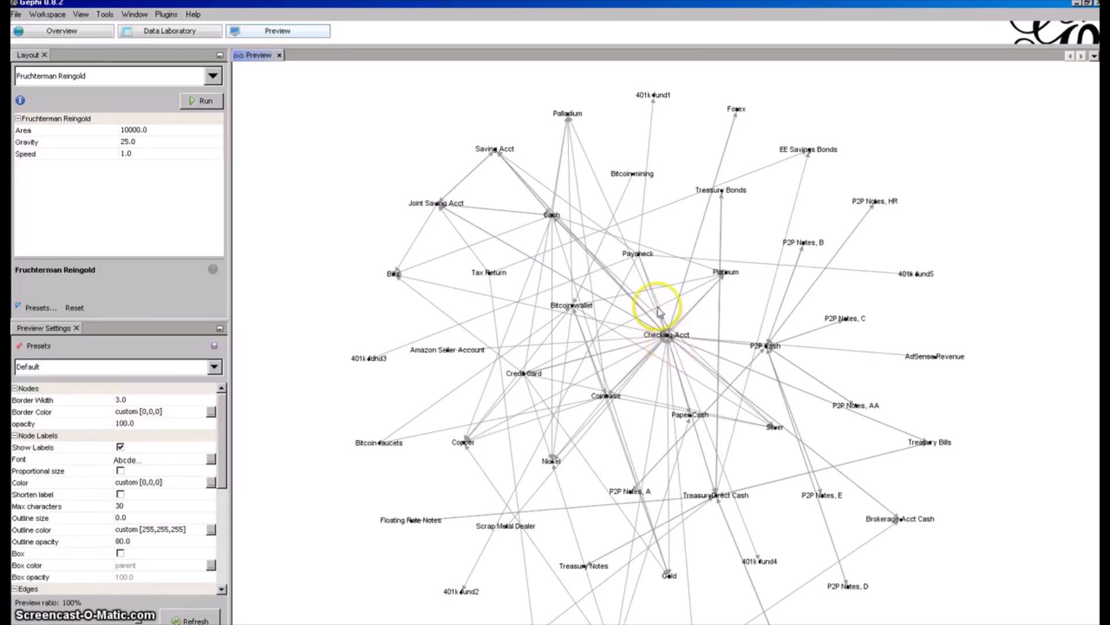
Examine the Cash node and the edges linking it to Checking Acct and its other neighbours in the preview graph.
{"action": "scroll", "coordinate": [550, 214], "scroll_direction": "up", "scroll_amount": 3}
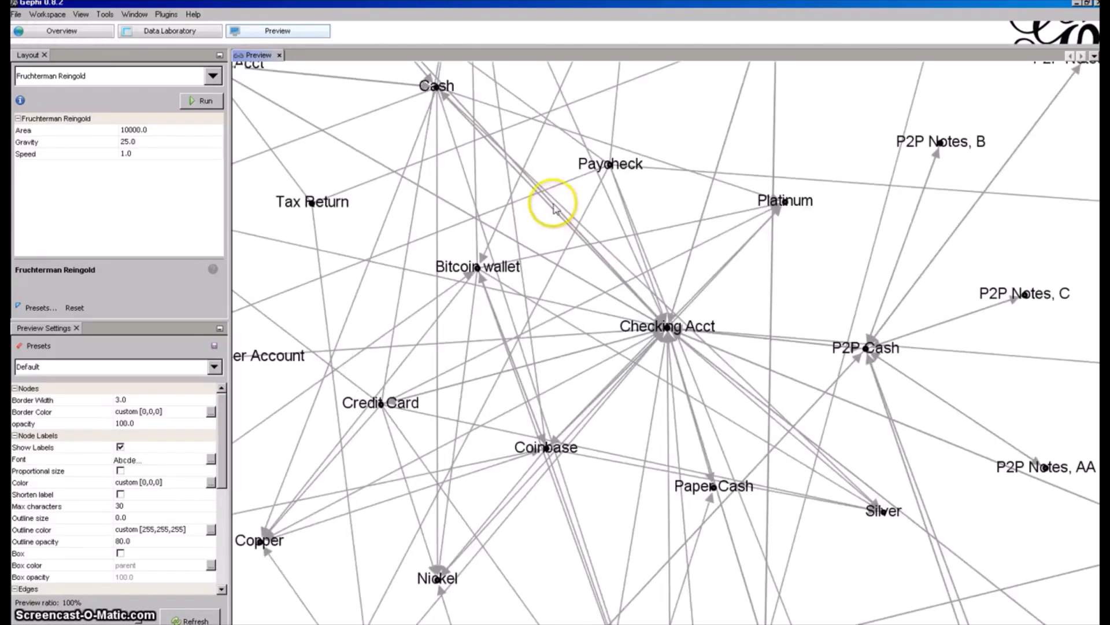
{"action": "mouse_move", "coordinate": [437, 112]}
{"action": "left_mouse_down"}
{"action": "mouse_move", "coordinate": [523, 200]}
{"action": "mouse_move", "coordinate": [498, 190]}
{"action": "left_mouse_up"}
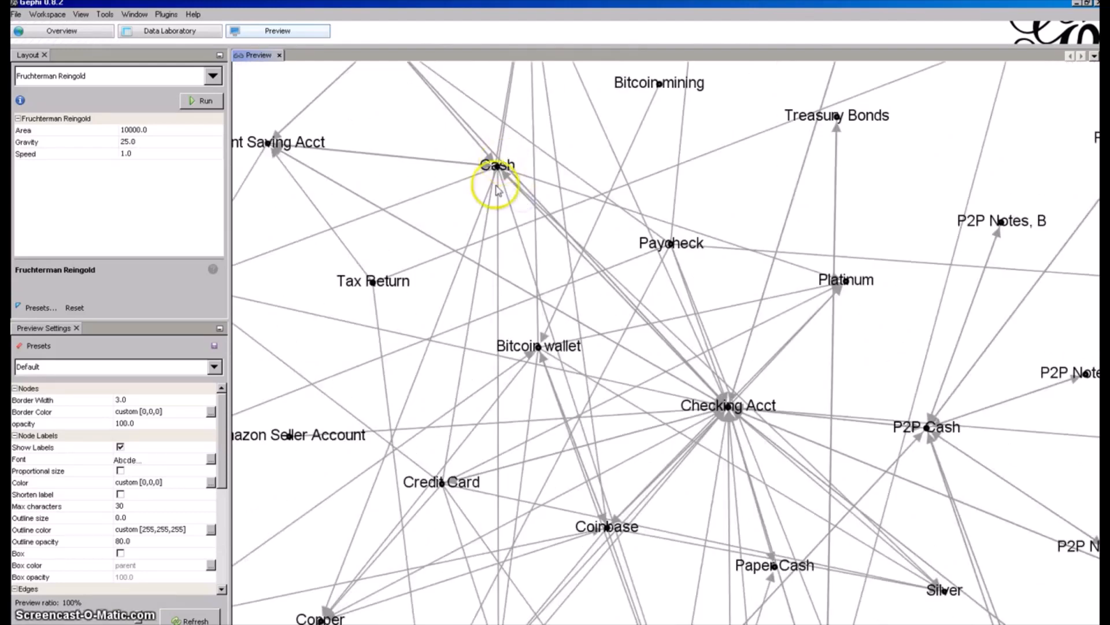
{"action": "scroll", "coordinate": [519, 200], "scroll_direction": "down", "scroll_amount": 2}
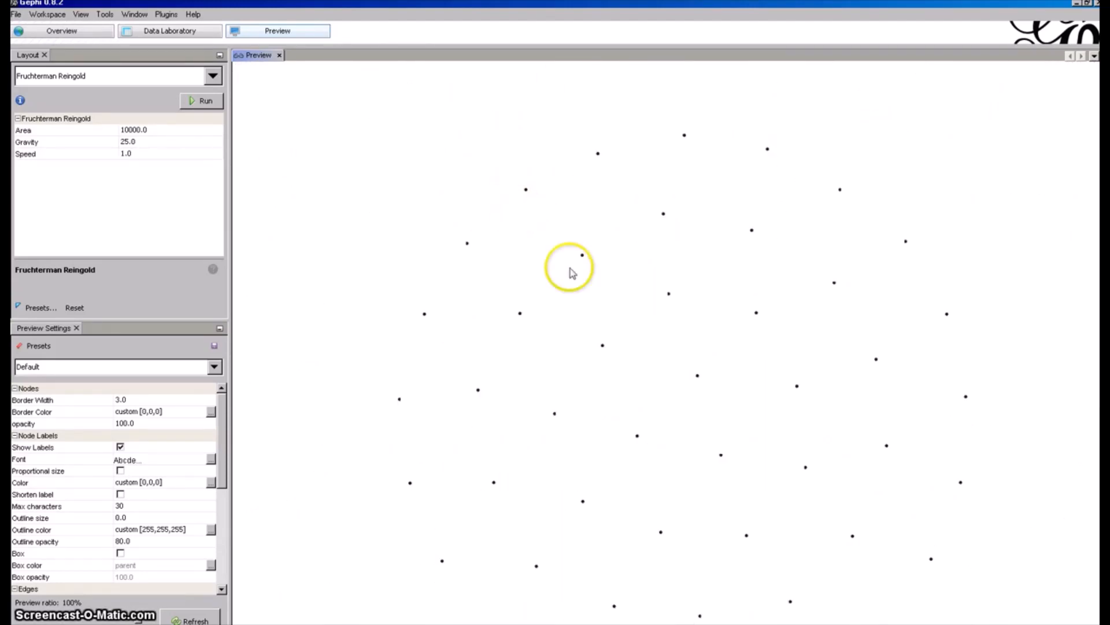
{"action": "mouse_move", "coordinate": [585, 332]}
{"action": "left_mouse_down"}
{"action": "mouse_move", "coordinate": [503, 314]}
{"action": "mouse_move", "coordinate": [553, 310]}
{"action": "left_mouse_up"}
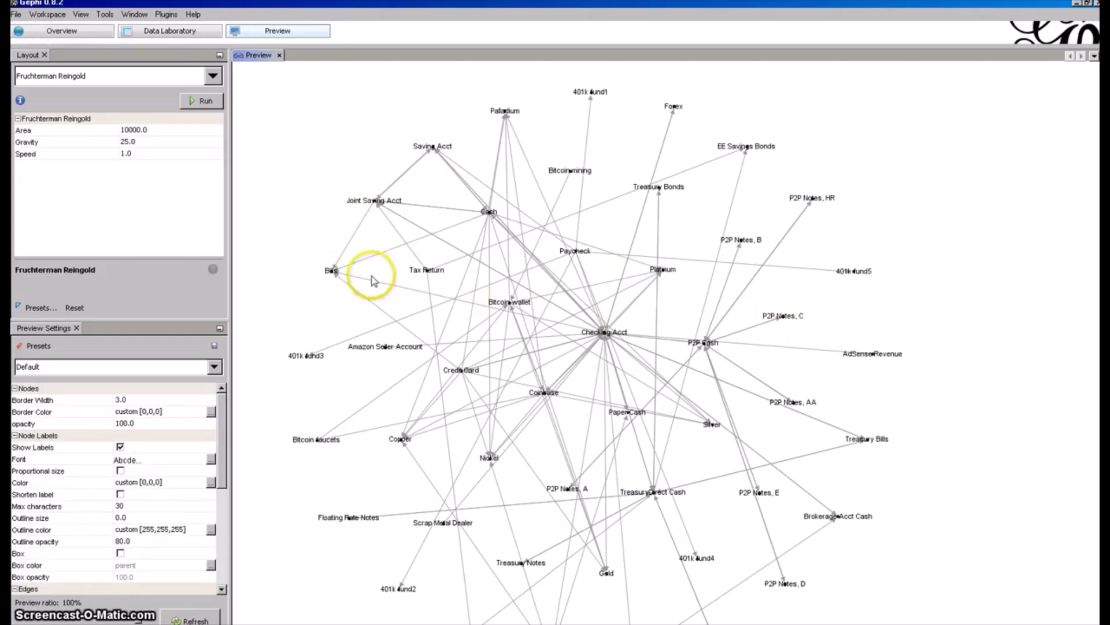
Examine the edges running into Bills from Joint Saving Acct, Cash, Checking Acct and Credit Card.
{"action": "scroll", "coordinate": [343, 269], "scroll_direction": "up", "scroll_amount": 3}
{"action": "left_click_drag", "start_coordinate": [343, 258], "coordinate": [710, 325]}
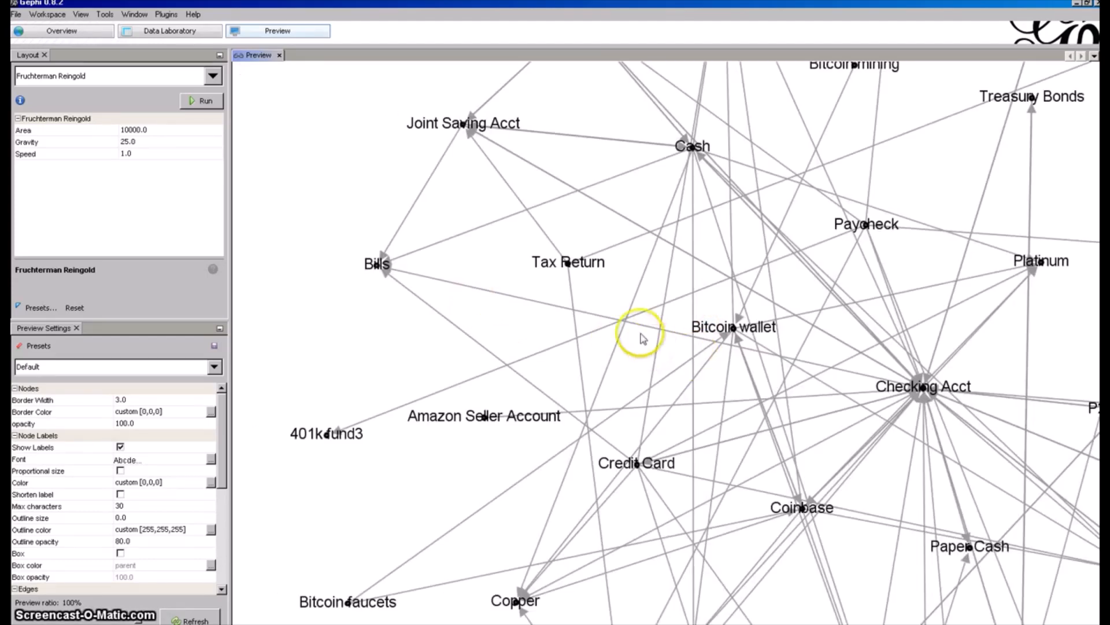
{"action": "scroll", "coordinate": [572, 258], "scroll_direction": "up", "scroll_amount": 3}
{"action": "left_click_drag", "start_coordinate": [517, 226], "coordinate": [602, 347]}
{"action": "scroll", "coordinate": [555, 308], "scroll_direction": "down", "scroll_amount": 2}
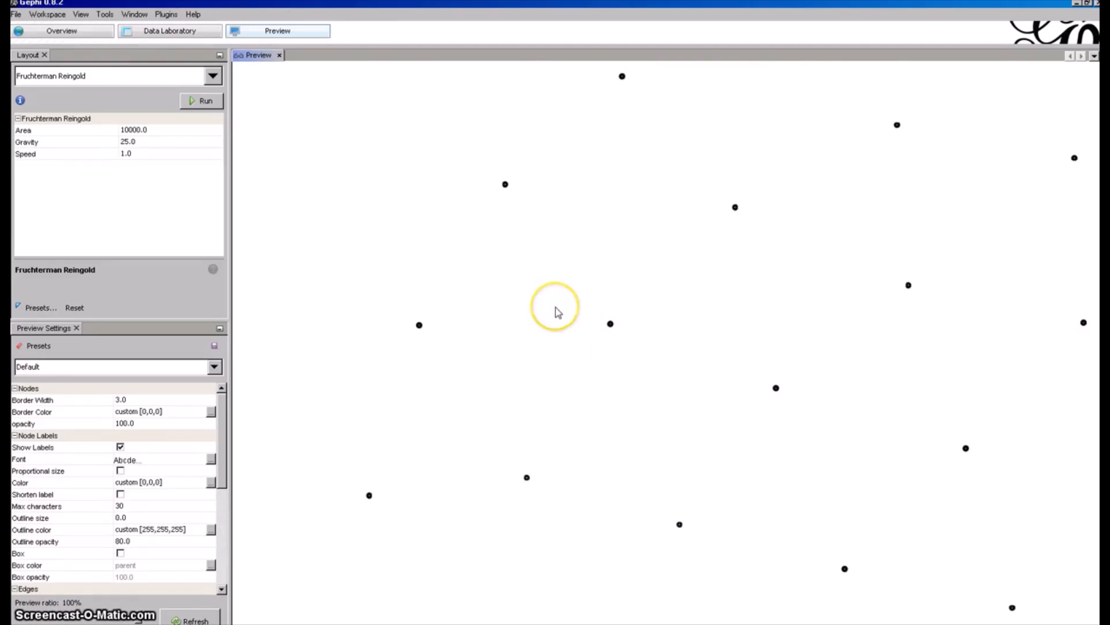
Trace the edges from Tax Return to Joint Saving Acct, EE Savings Bonds and I Savings Bonds.
{"action": "left_click", "coordinate": [614, 331]}
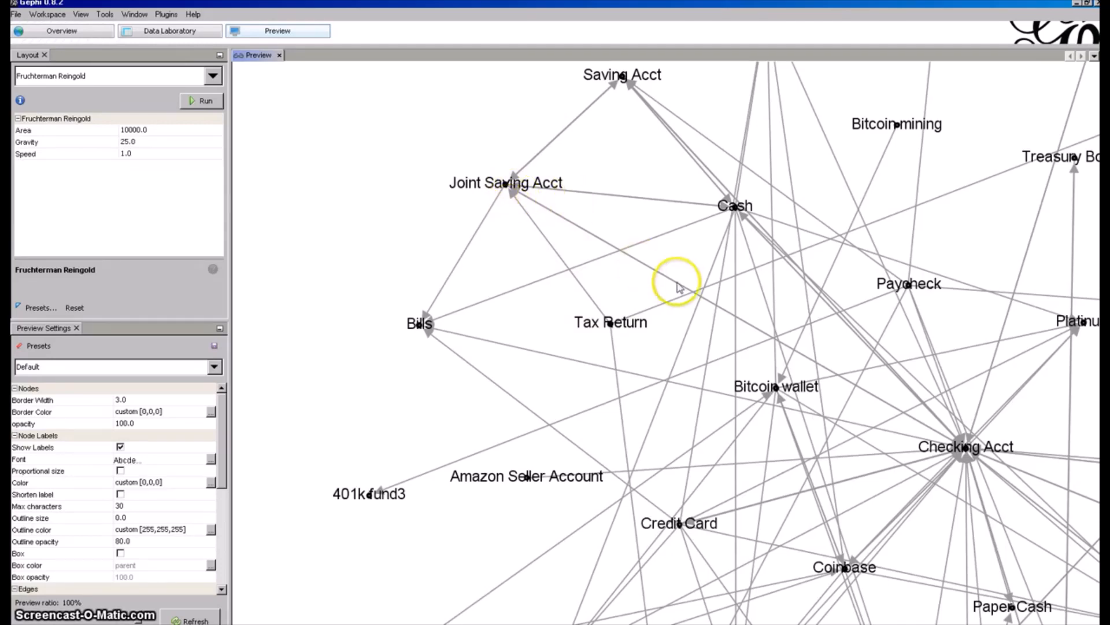
{"action": "left_click", "coordinate": [562, 317]}
{"action": "left_click_drag", "start_coordinate": [562, 317], "coordinate": [367, 368]}
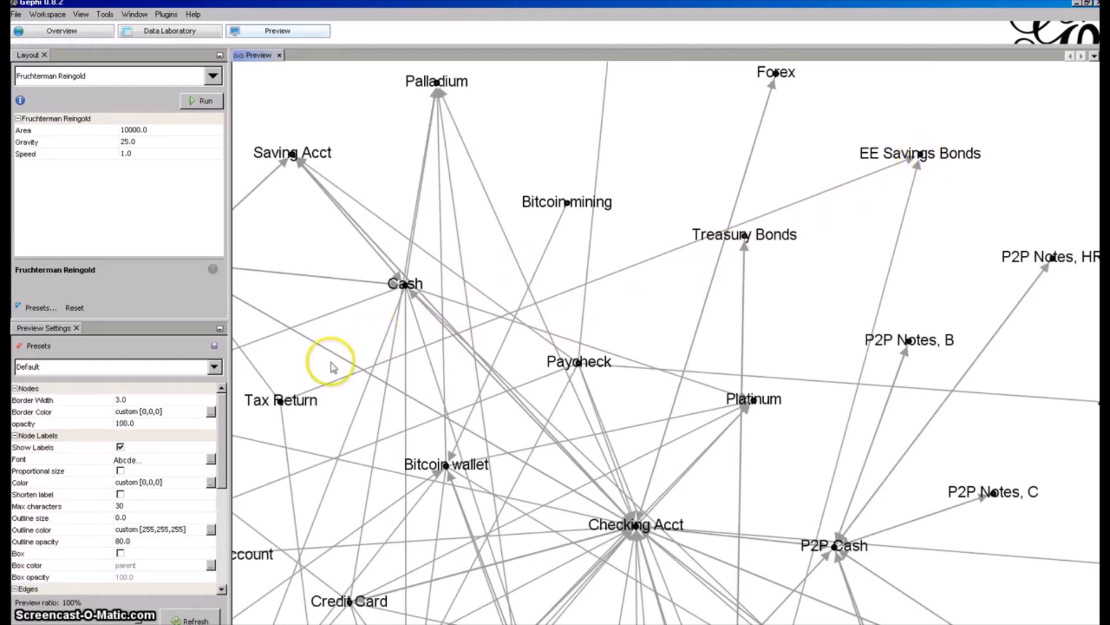
{"action": "left_click", "coordinate": [526, 212]}
{"action": "left_click_drag", "start_coordinate": [526, 212], "coordinate": [541, 191]}
{"action": "left_click_drag", "start_coordinate": [480, 353], "coordinate": [505, 196]}
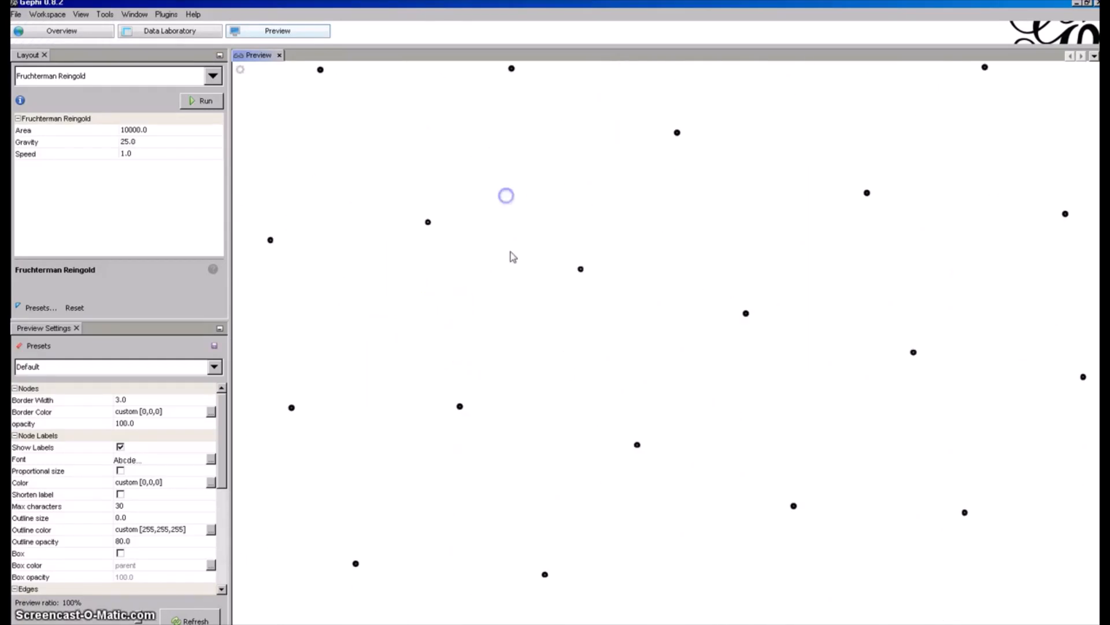
{"action": "left_click_drag", "start_coordinate": [543, 386], "coordinate": [502, 177]}
{"action": "left_click_drag", "start_coordinate": [543, 410], "coordinate": [537, 390]}
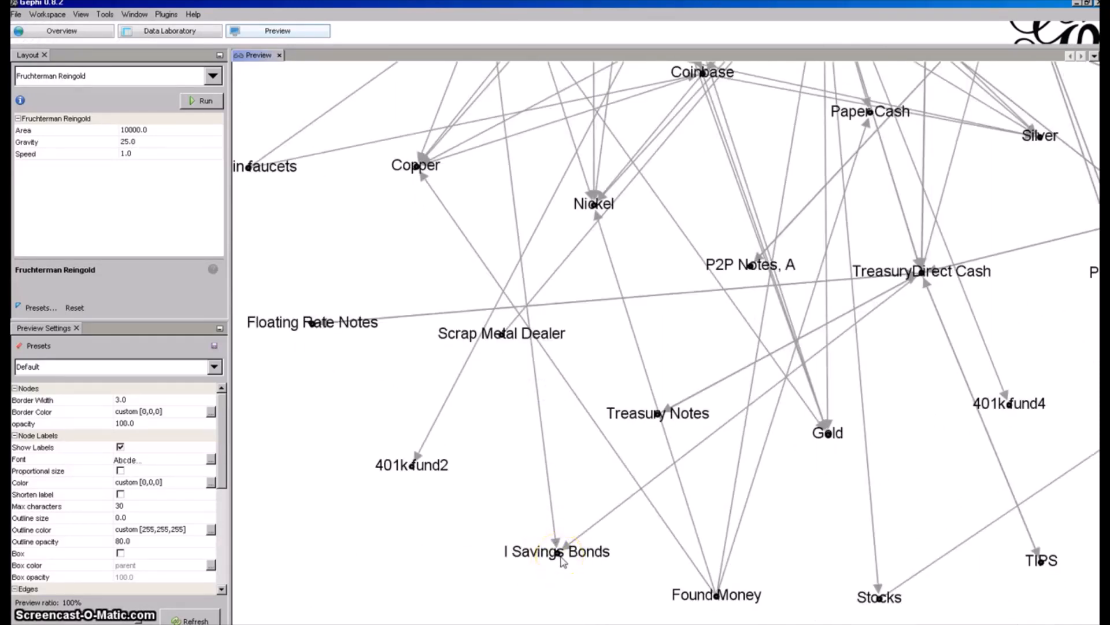
Examine the overall structure of the finance network in the preview graph, from the central accounts to the outer assets.
{"action": "left_click_drag", "start_coordinate": [768, 283], "coordinate": [702, 518]}
{"action": "scroll", "coordinate": [683, 368], "scroll_direction": "down", "scroll_amount": 5}
{"action": "left_click_drag", "start_coordinate": [708, 317], "coordinate": [696, 337]}
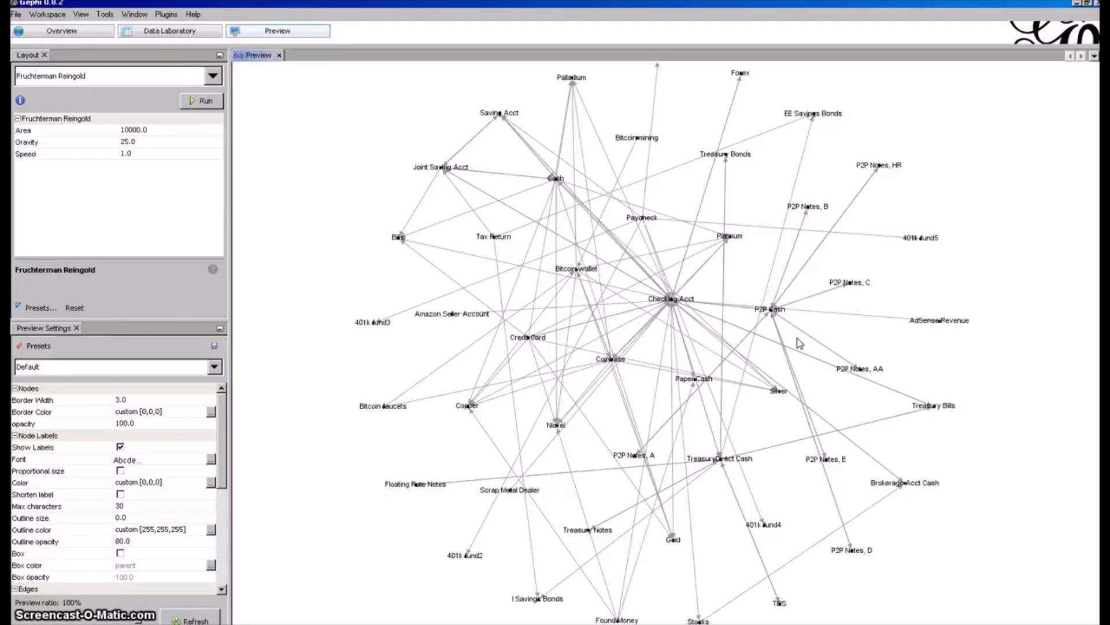
{"action": "left_click_drag", "start_coordinate": [743, 240], "coordinate": [761, 255]}
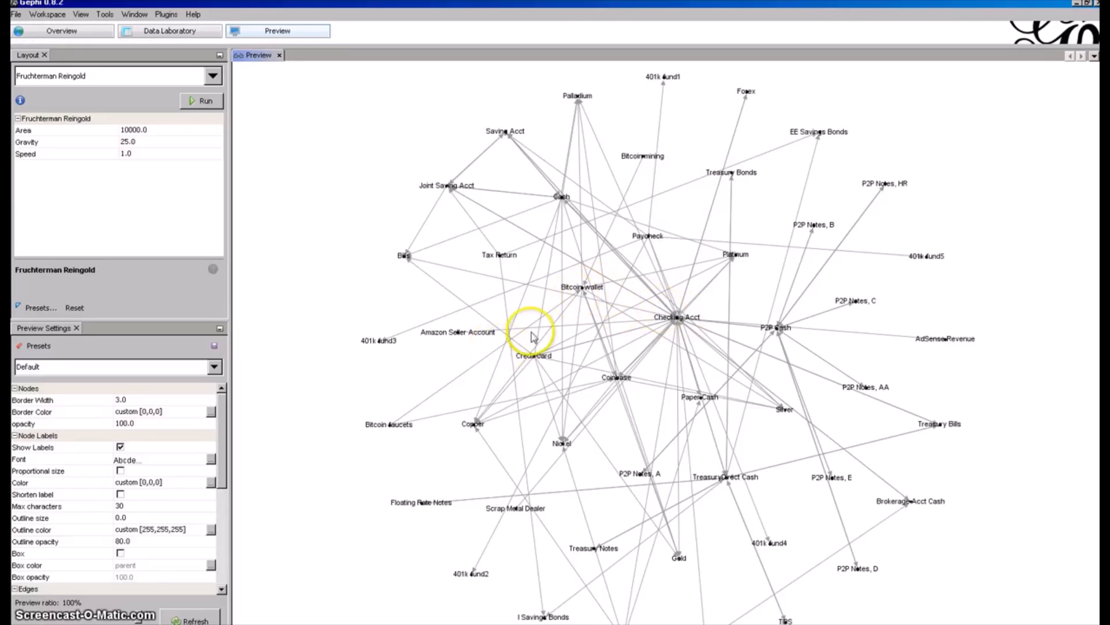
{"action": "left_click_drag", "start_coordinate": [532, 339], "coordinate": [521, 354]}
{"action": "scroll", "coordinate": [526, 353], "scroll_direction": "up", "scroll_amount": 1}
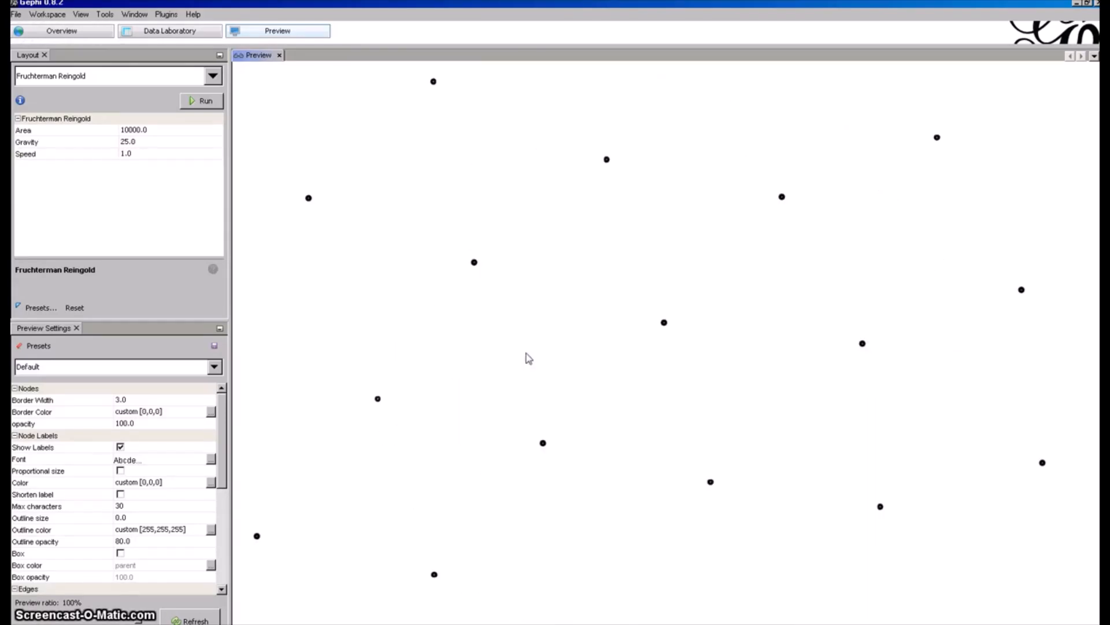
{"action": "left_click_drag", "start_coordinate": [588, 337], "coordinate": [625, 334]}
{"action": "scroll", "coordinate": [625, 336], "scroll_direction": "down", "scroll_amount": 1}
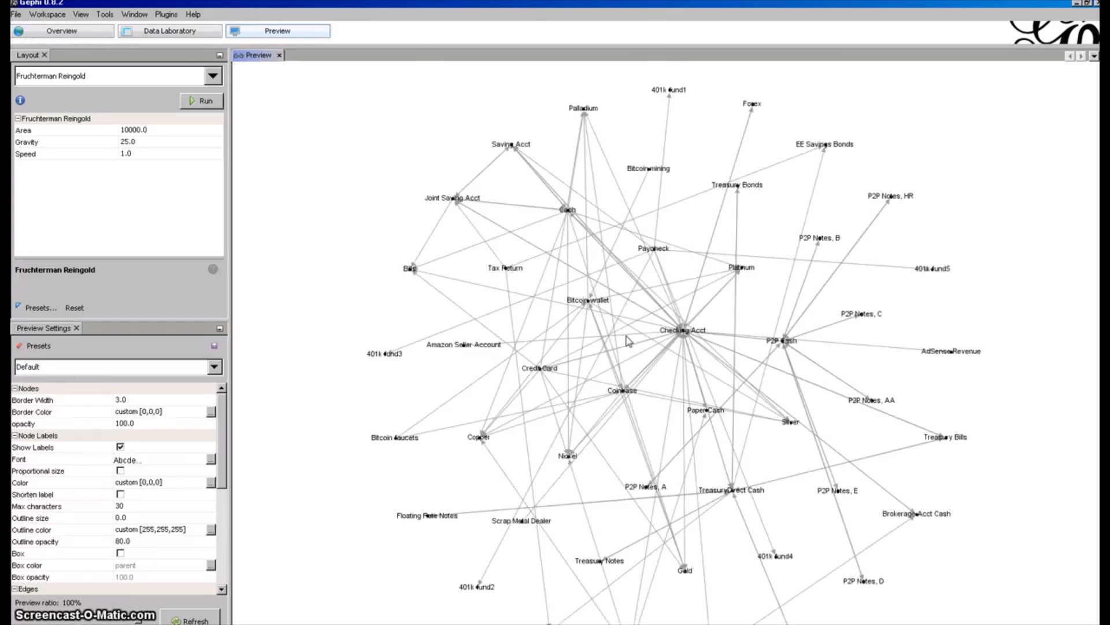
Examine the Checking Acct hub and its surrounding edges to Coinbase, Credit Card, Paycheck and P2P Cash.
{"action": "scroll", "coordinate": [629, 341], "scroll_direction": "up", "scroll_amount": 1}
{"action": "left_click", "coordinate": [616, 339]}
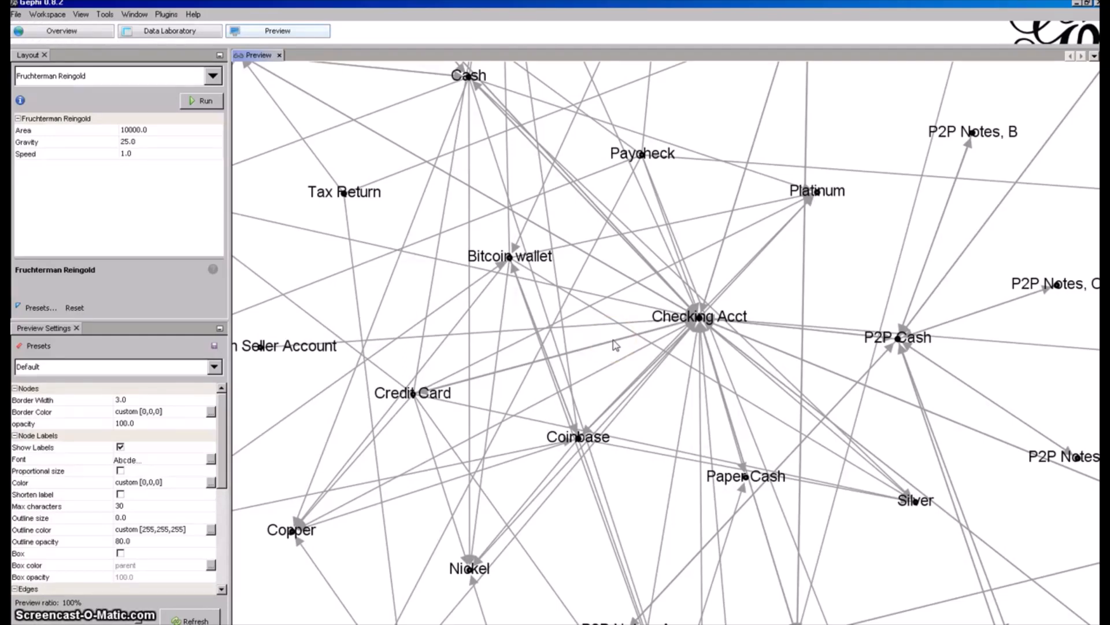
{"action": "left_click", "coordinate": [599, 365]}
{"action": "left_click_drag", "start_coordinate": [601, 370], "coordinate": [588, 376]}
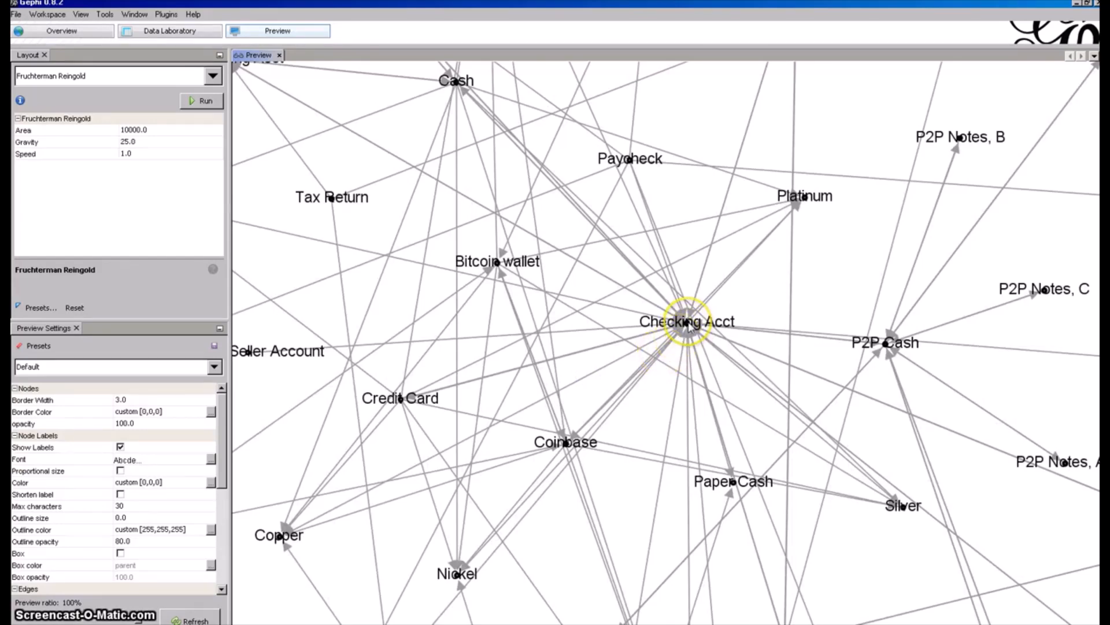
{"action": "left_click_drag", "start_coordinate": [687, 325], "coordinate": [692, 328]}
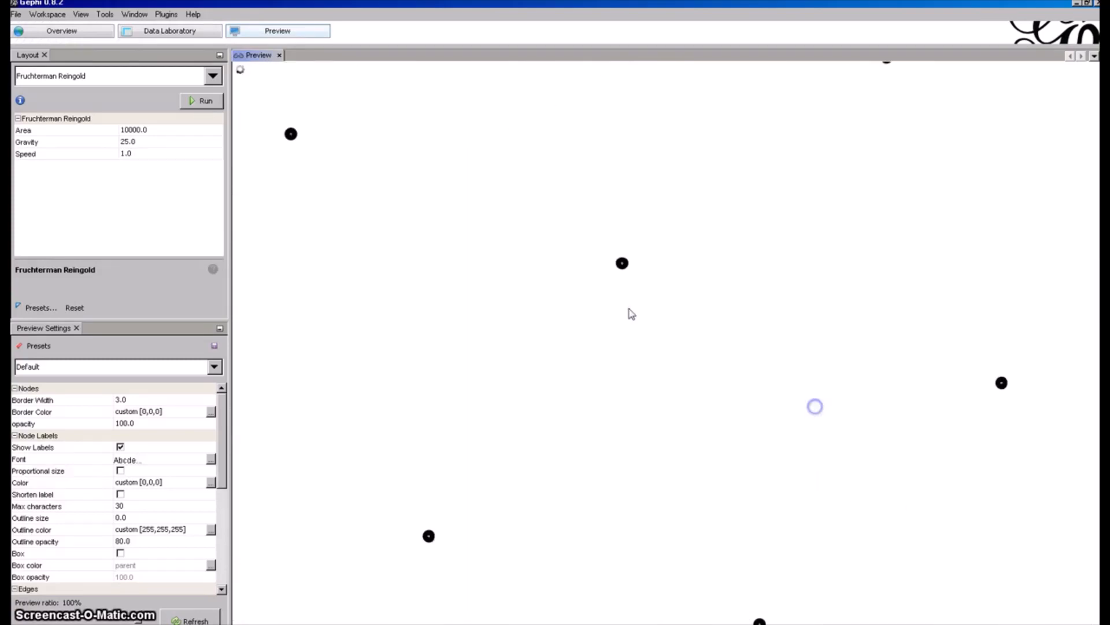
Examine the edges connecting Saving Acct with Joint Saving Acct, Cash and Paycheck, and return to the whole network view.
{"action": "scroll", "coordinate": [625, 307], "scroll_direction": "down", "scroll_amount": 1}
{"action": "left_click_drag", "start_coordinate": [438, 244], "coordinate": [460, 319]}
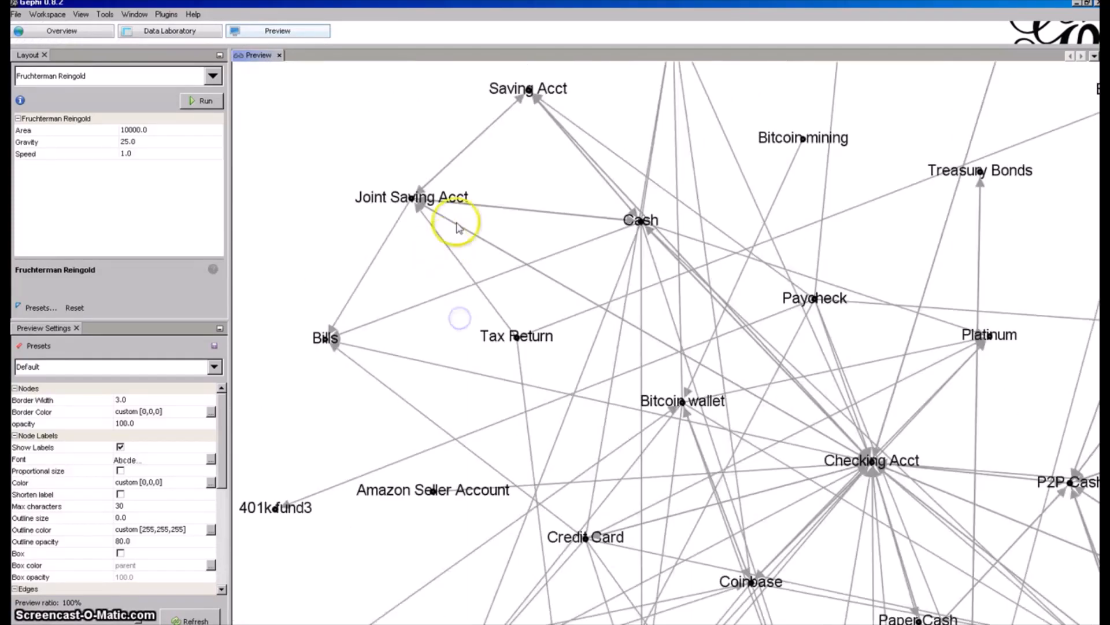
{"action": "left_click_drag", "start_coordinate": [495, 179], "coordinate": [449, 226]}
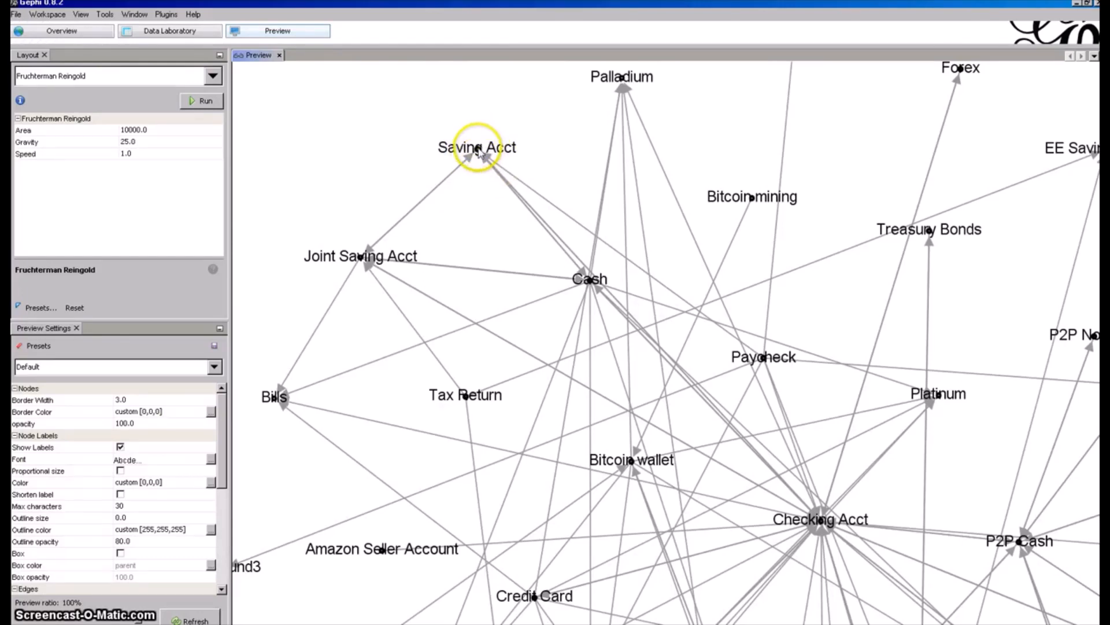
{"action": "scroll", "coordinate": [478, 149], "scroll_direction": "up", "scroll_amount": 2}
{"action": "left_click_drag", "start_coordinate": [536, 263], "coordinate": [725, 485]}
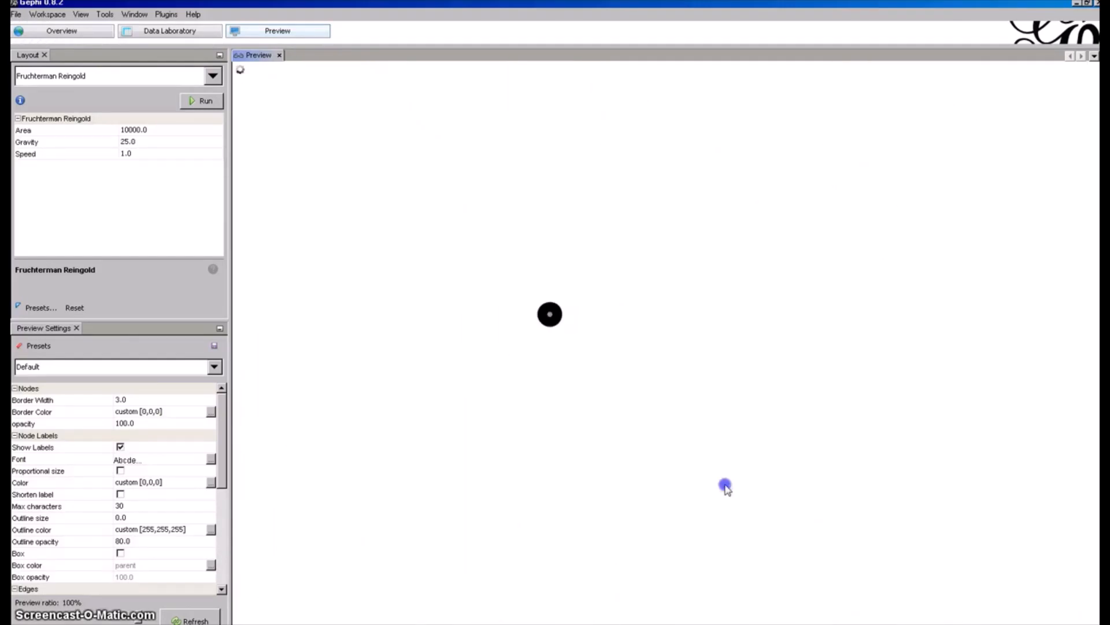
{"action": "left_click_drag", "start_coordinate": [278, 133], "coordinate": [746, 543]}
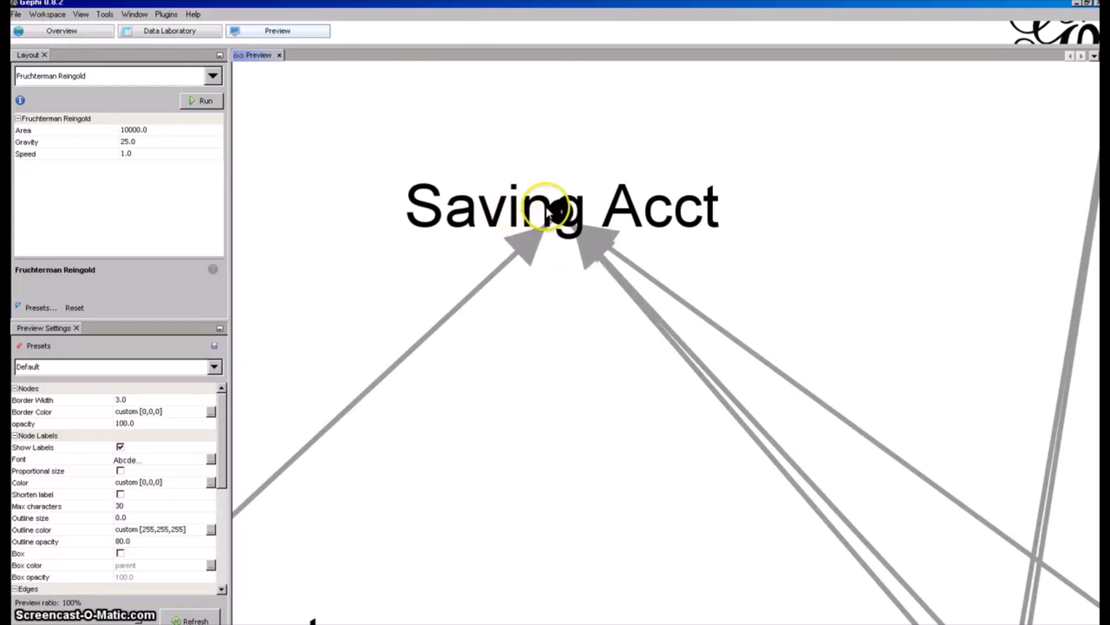
{"action": "scroll", "coordinate": [547, 209], "scroll_direction": "down", "scroll_amount": 2}
{"action": "left_click_drag", "start_coordinate": [788, 422], "coordinate": [561, 276]}
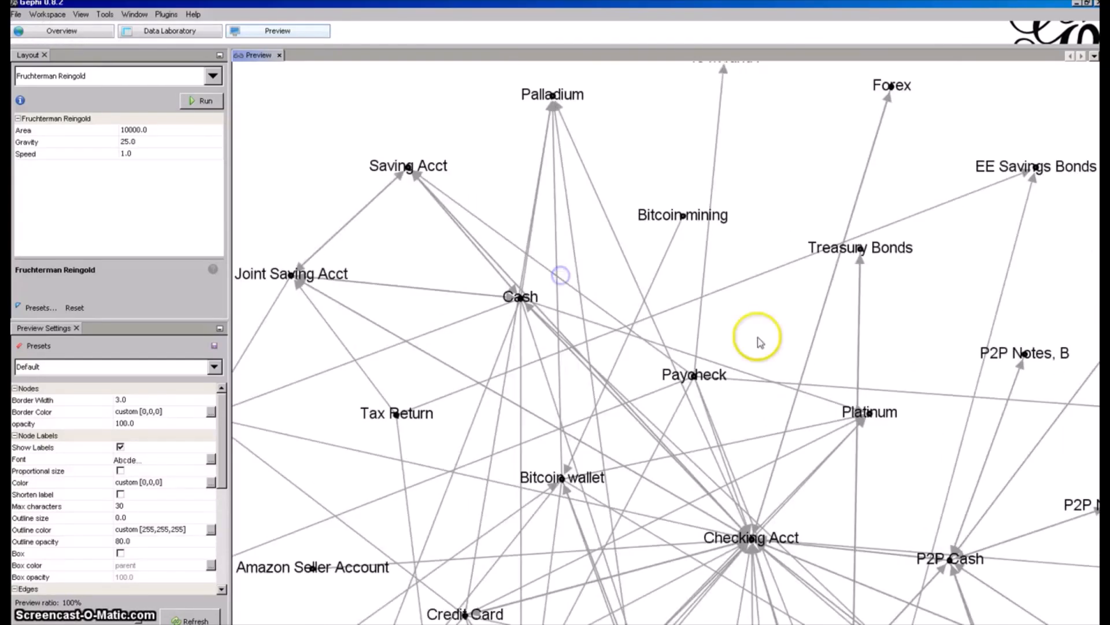
{"action": "scroll", "coordinate": [760, 343], "scroll_direction": "down", "scroll_amount": 2}
{"action": "left_click_drag", "start_coordinate": [765, 405], "coordinate": [742, 302]}
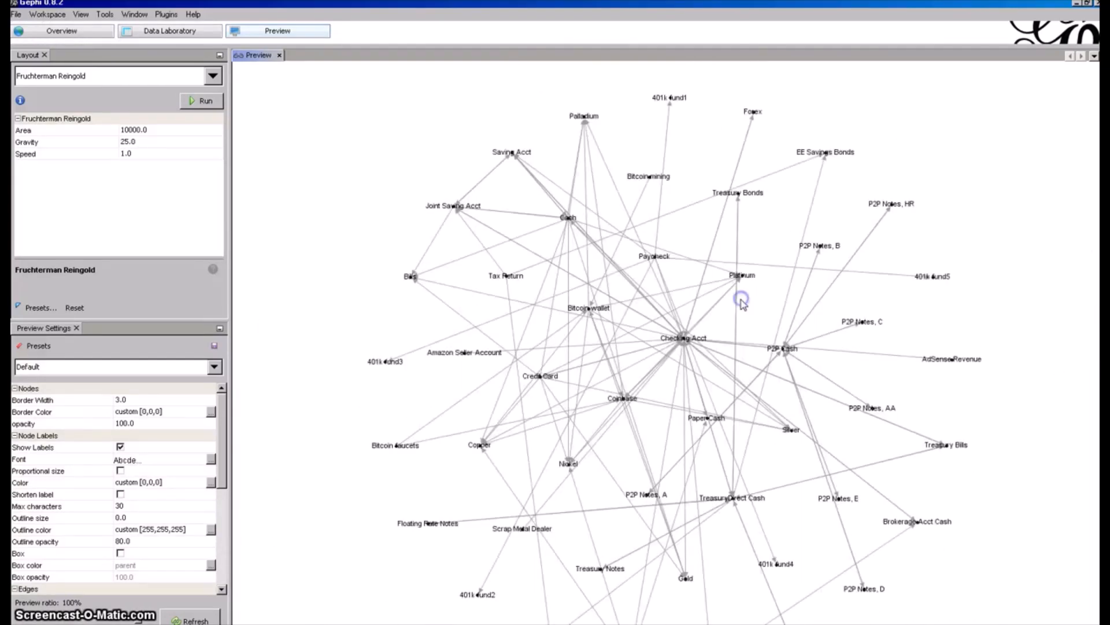